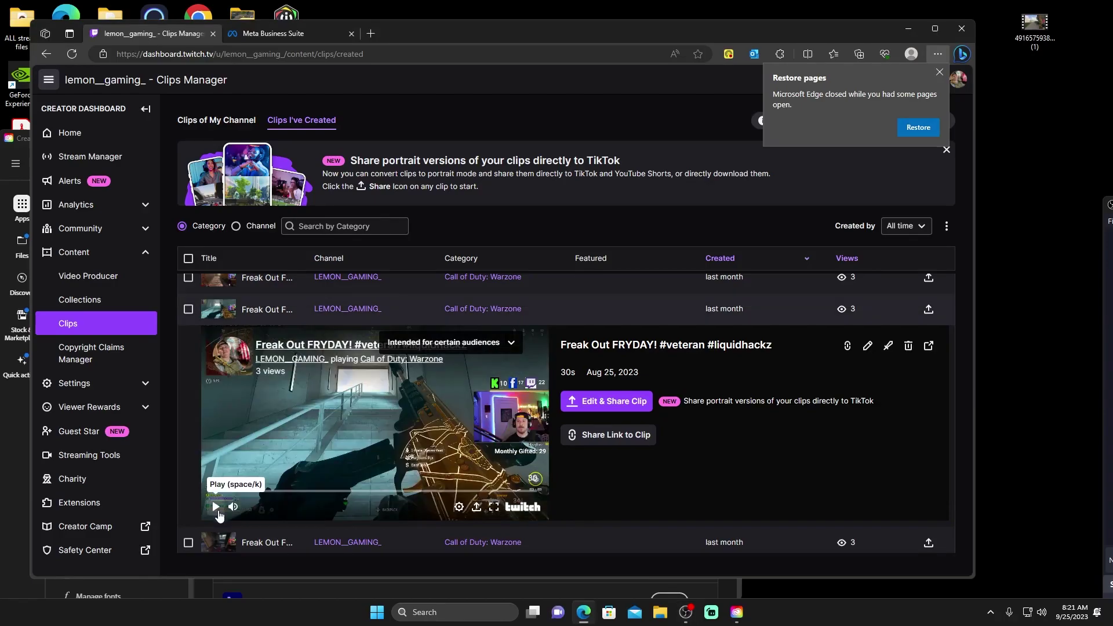
Play the 'Freak Out FRYDAY! #veteran #liquidhackz' clip preview in Clips Manager.
{"action": "left_click", "coordinate": [216, 507]}
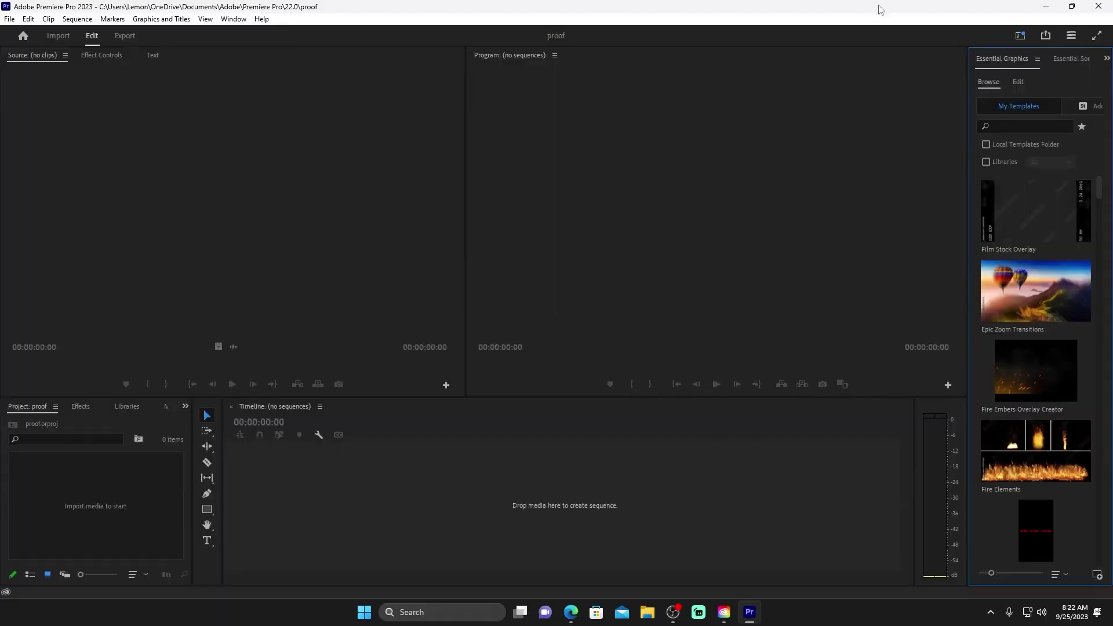
Import the downloaded Warzone clip into Premiere as its own sequence.
{"action": "left_click_drag", "start_coordinate": [874, 7], "coordinate": [727, 7]}
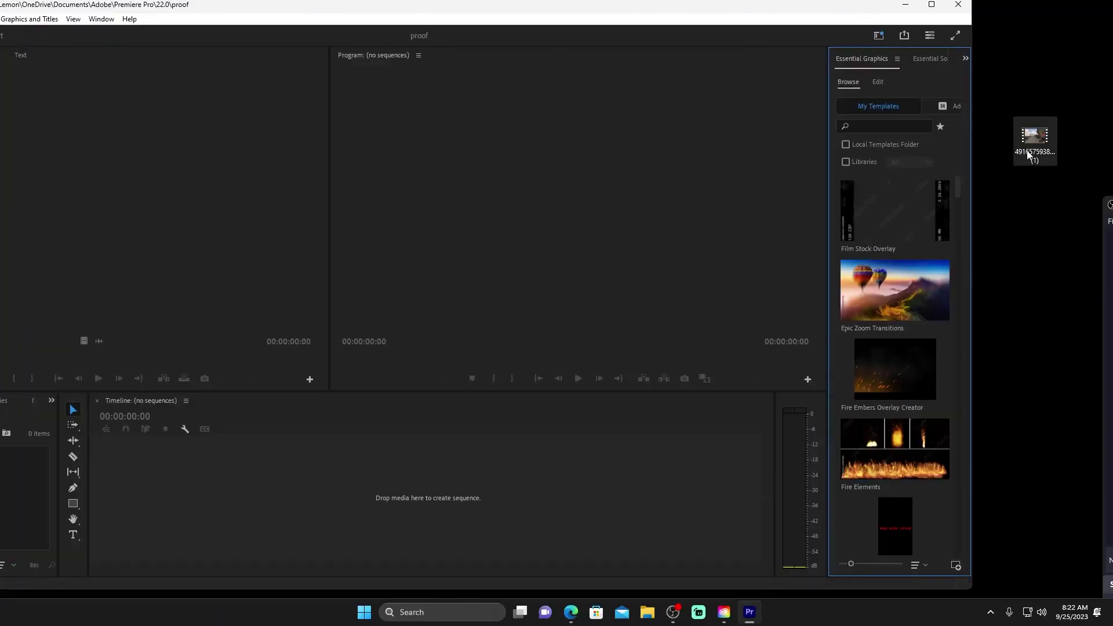
{"action": "left_click_drag", "start_coordinate": [1028, 152], "coordinate": [28, 494]}
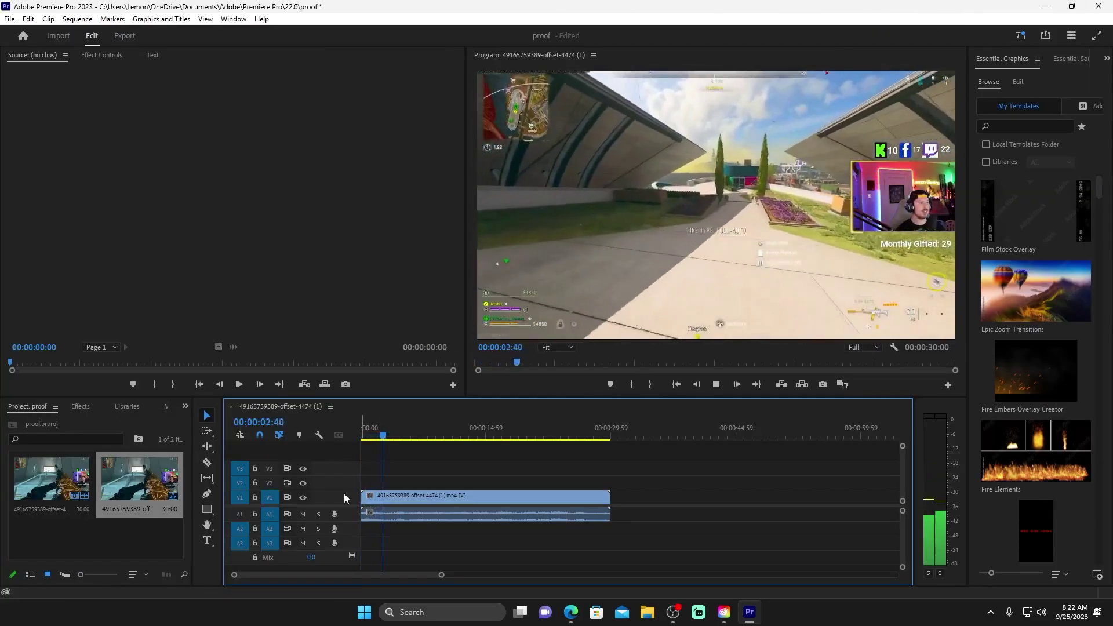
{"action": "key", "text": "space"}
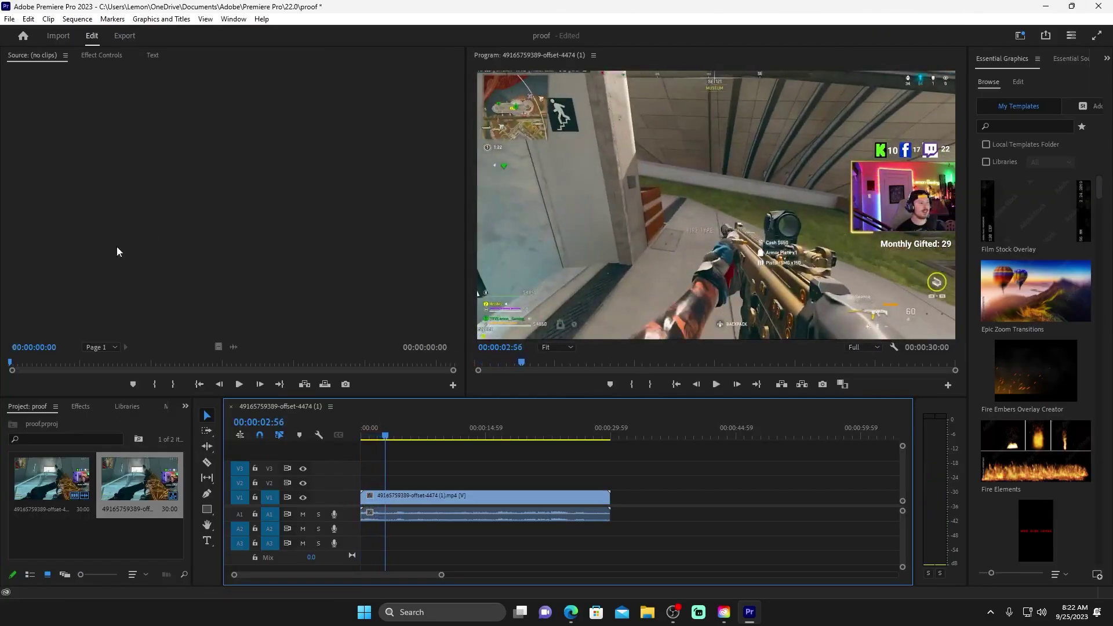
Set the sequence frame size to a vertical 1080 × 1920 and discard previews.
{"action": "left_click", "coordinate": [86, 19]}
{"action": "left_click", "coordinate": [69, 33]}
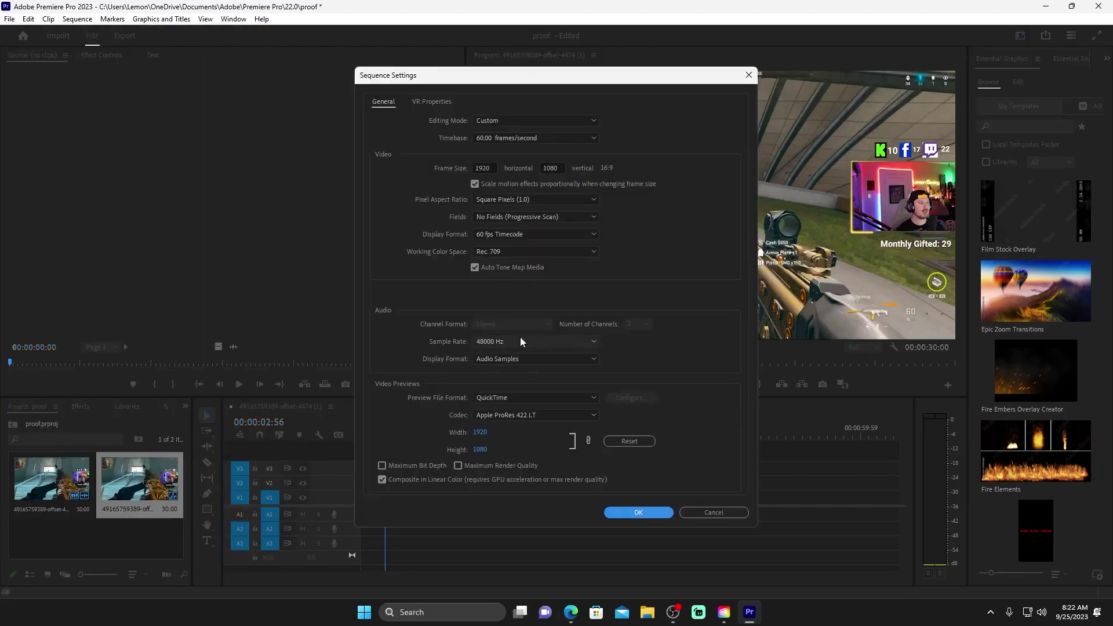
{"action": "left_click", "coordinate": [484, 168]}
{"action": "type", "text": "1"}
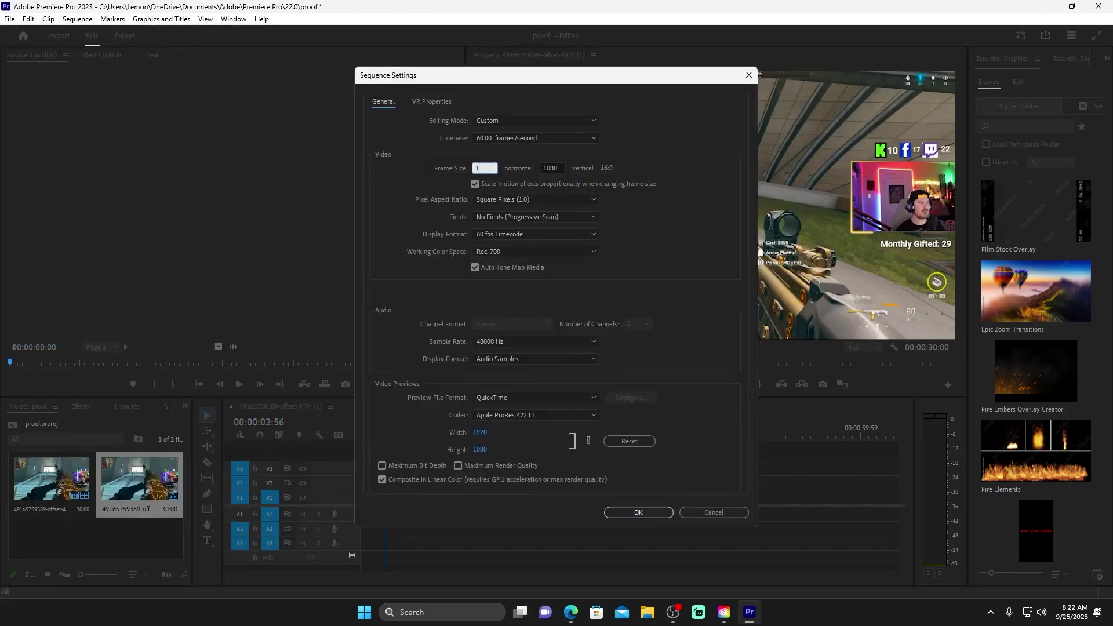
{"action": "type", "text": "080"}
{"action": "left_click", "coordinate": [542, 169]}
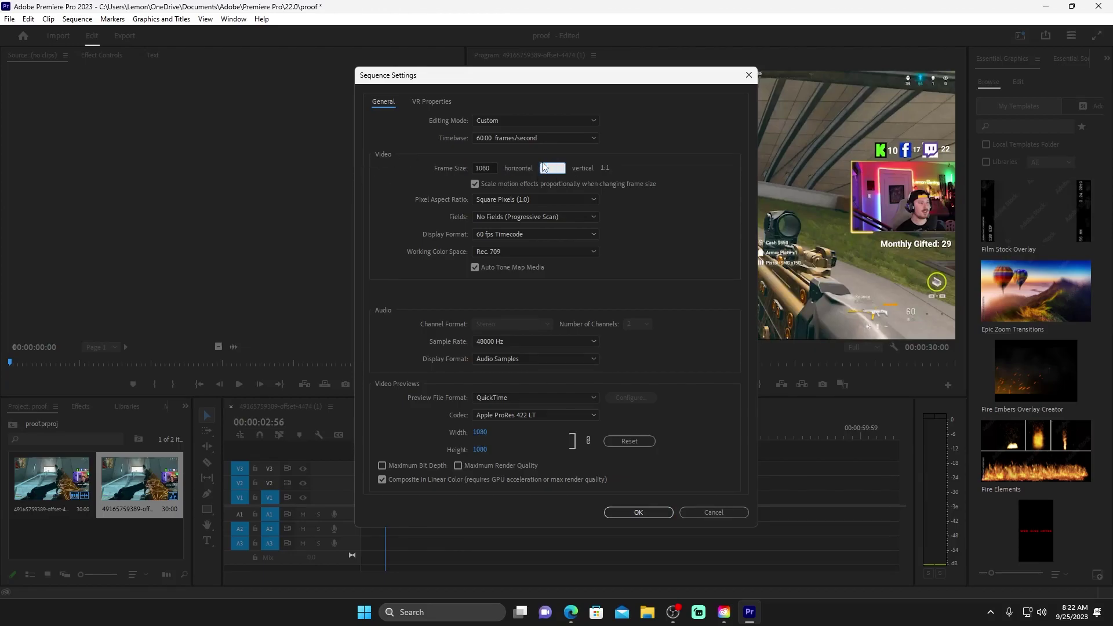
{"action": "type", "text": "1920"}
{"action": "key", "text": "Return"}
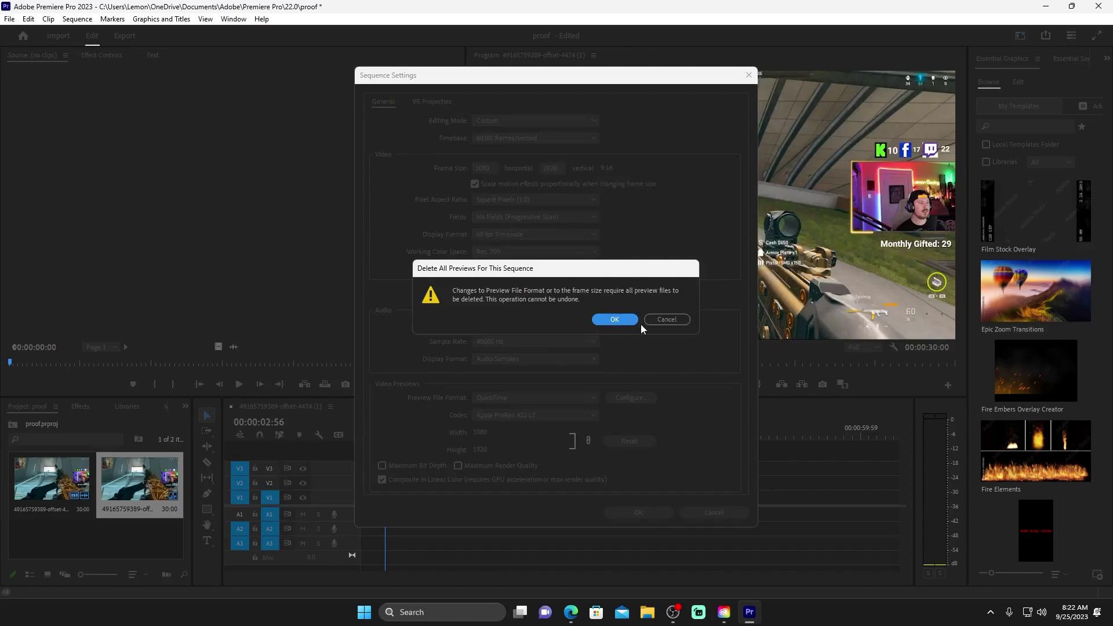
{"action": "left_click", "coordinate": [623, 322]}
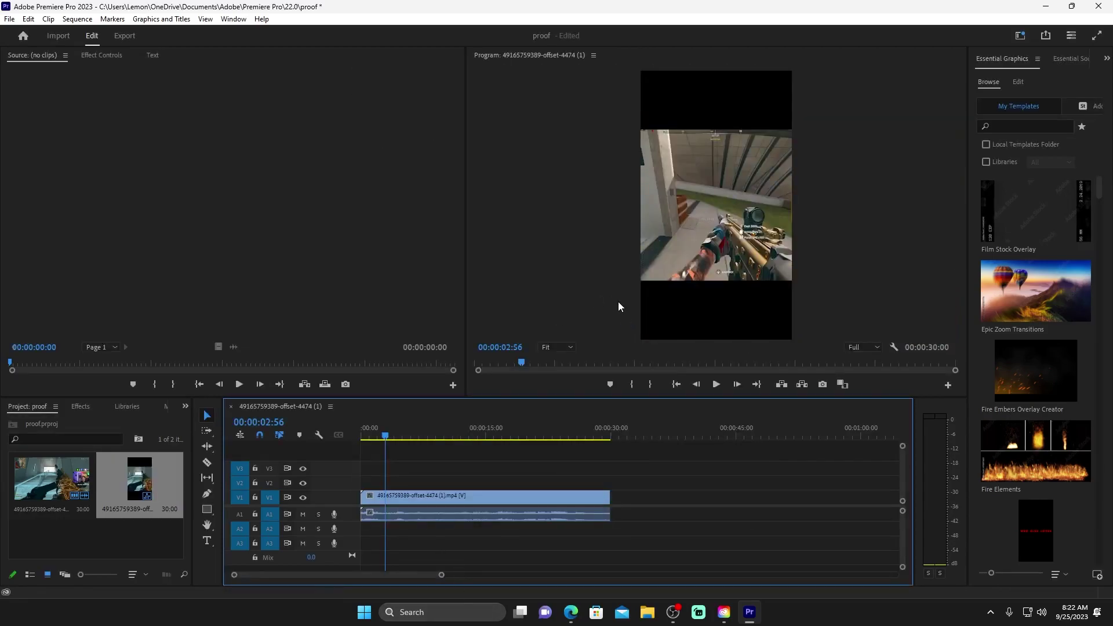
Duplicate the clip onto V2 and apply the facecam and game2 crop presets.
{"action": "left_click", "coordinate": [484, 498]}
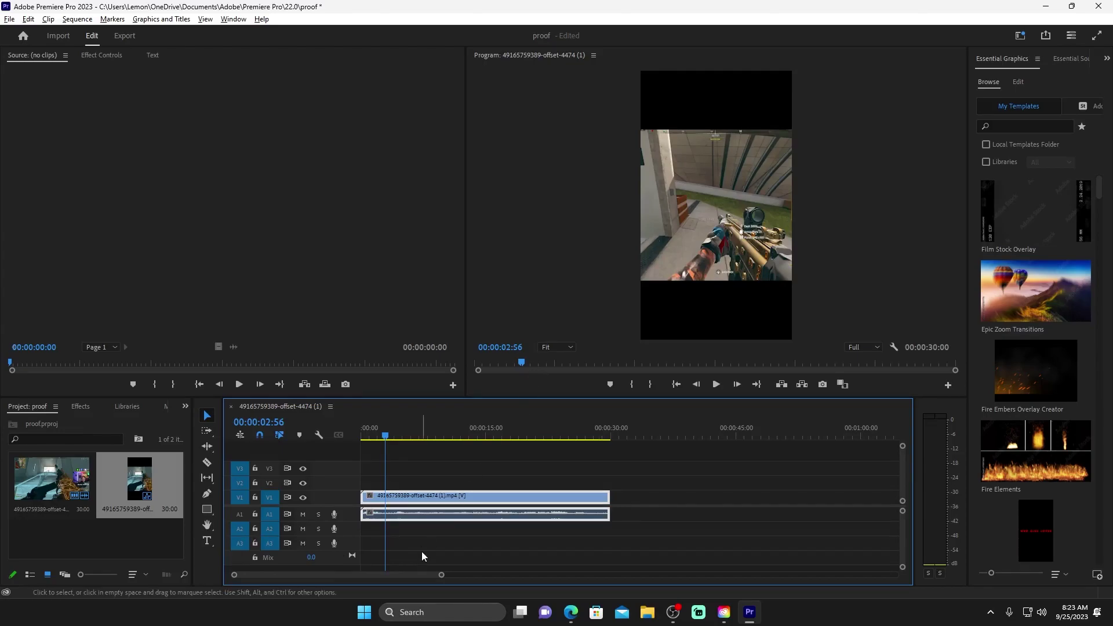
{"action": "left_click_drag", "start_coordinate": [416, 500], "coordinate": [411, 485]}
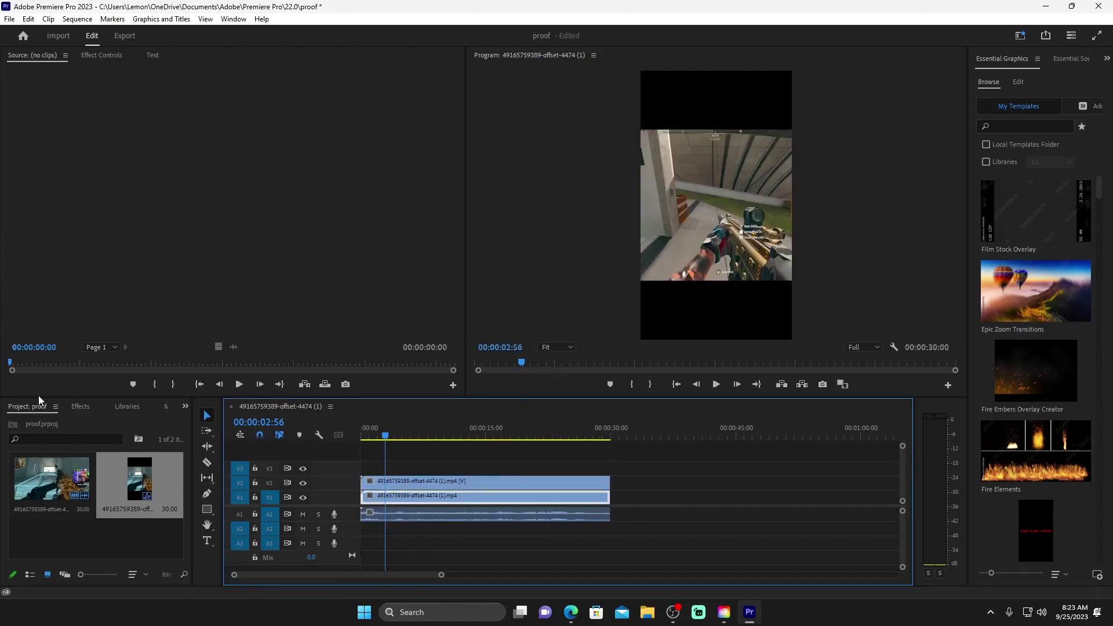
{"action": "left_click", "coordinate": [81, 407]}
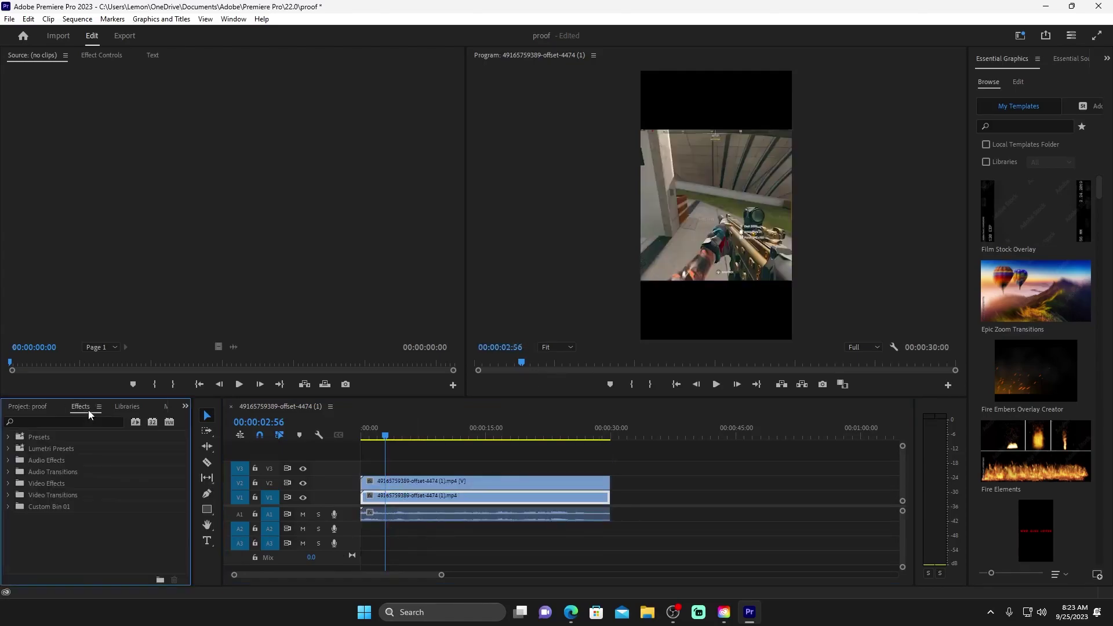
{"action": "left_click", "coordinate": [8, 437]}
{"action": "left_click_drag", "start_coordinate": [36, 517], "coordinate": [418, 498]}
{"action": "scroll", "coordinate": [52, 545], "scroll_direction": "down", "scroll_amount": 3}
{"action": "left_click", "coordinate": [49, 484]}
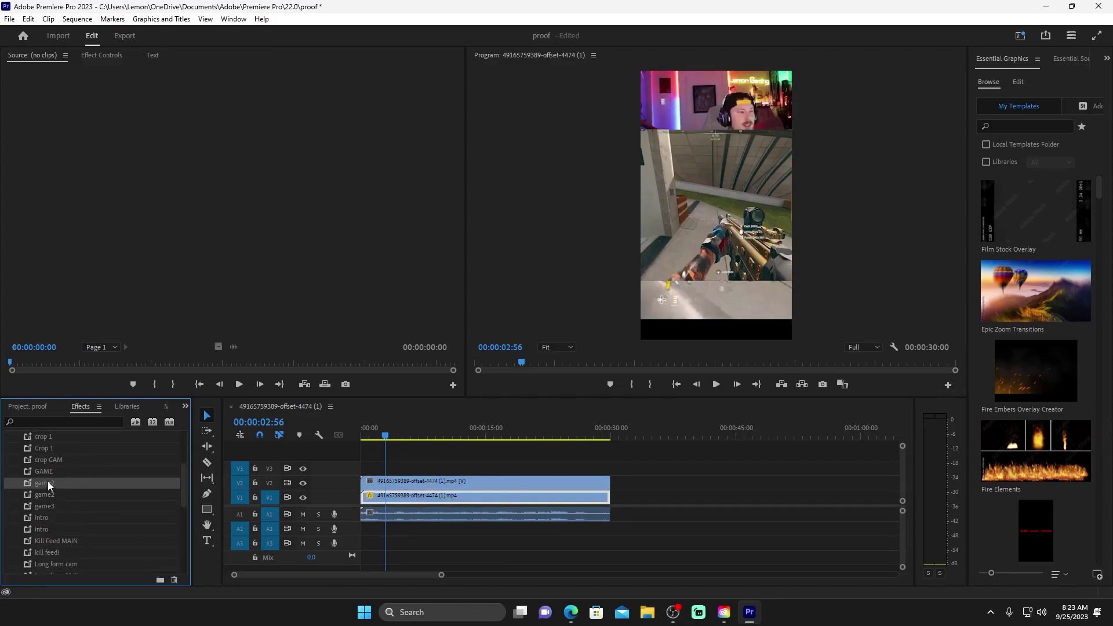
{"action": "left_click_drag", "start_coordinate": [50, 486], "coordinate": [410, 481]}
{"action": "left_click", "coordinate": [27, 407]}
Play the stacked edit from the start, then scrub back to about five seconds.
{"action": "mouse_move", "coordinate": [750, 613]}
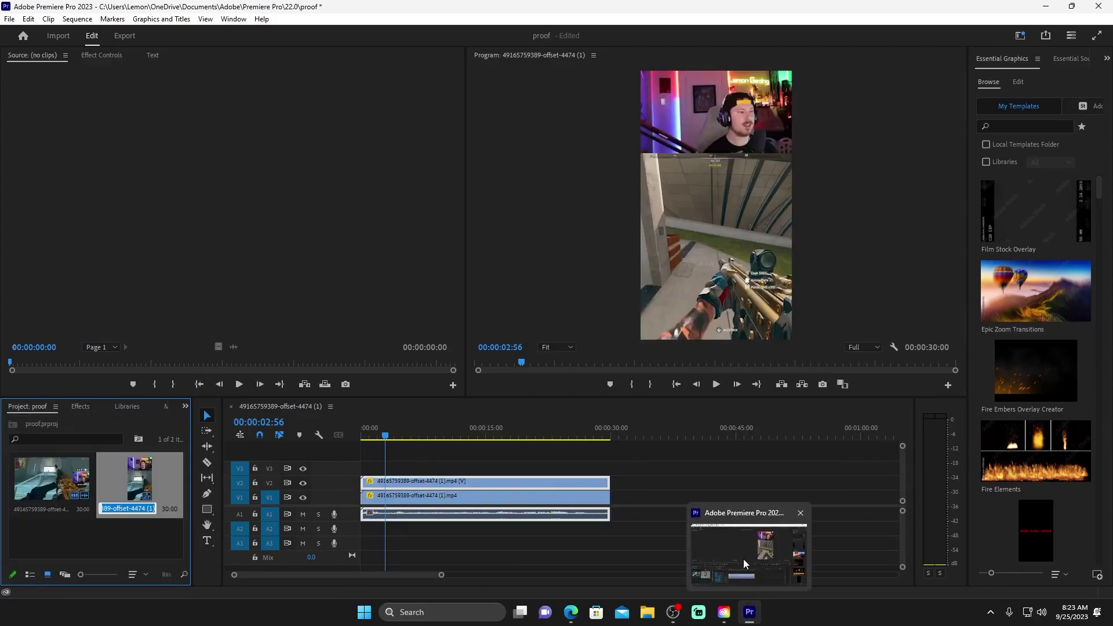
{"action": "left_click", "coordinate": [654, 475]}
{"action": "key", "text": "Home"}
{"action": "key", "text": "space"}
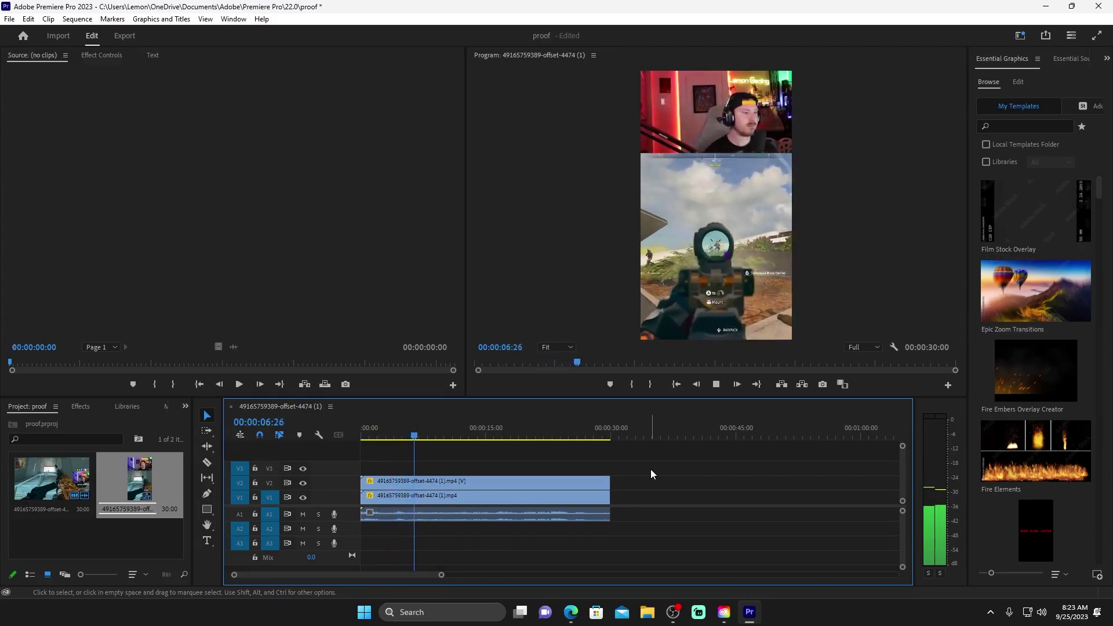
{"action": "key", "text": "space"}
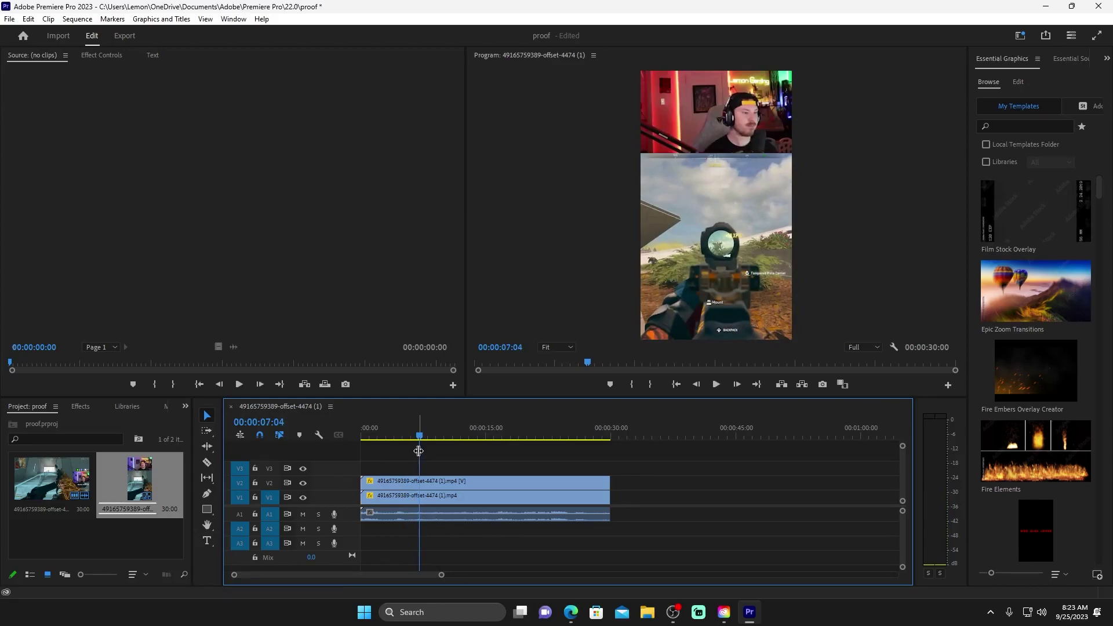
{"action": "left_click_drag", "start_coordinate": [419, 451], "coordinate": [405, 454]}
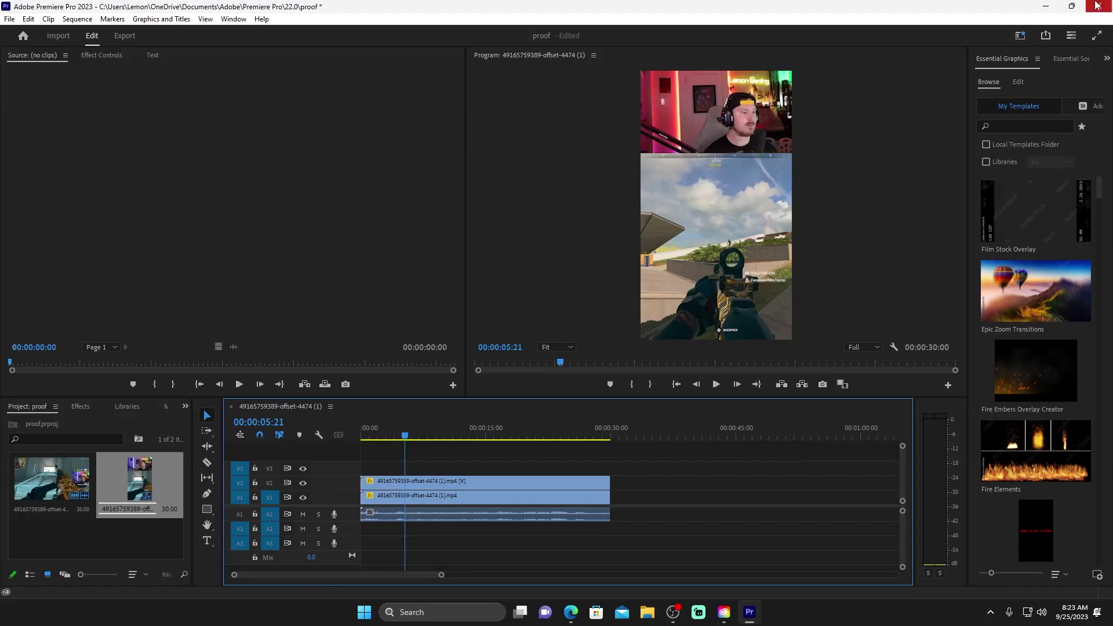
Preview hacks.jpg from the memes for vids folder, then move the Explorer window aside.
{"action": "left_click", "coordinate": [1046, 5]}
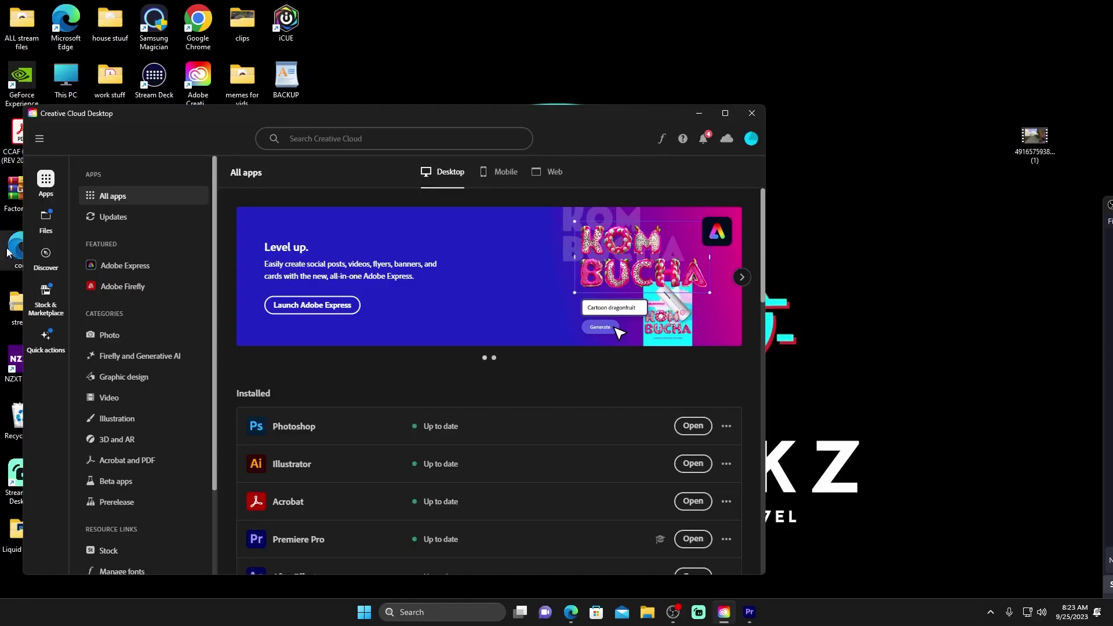
{"action": "double_click", "coordinate": [252, 80]}
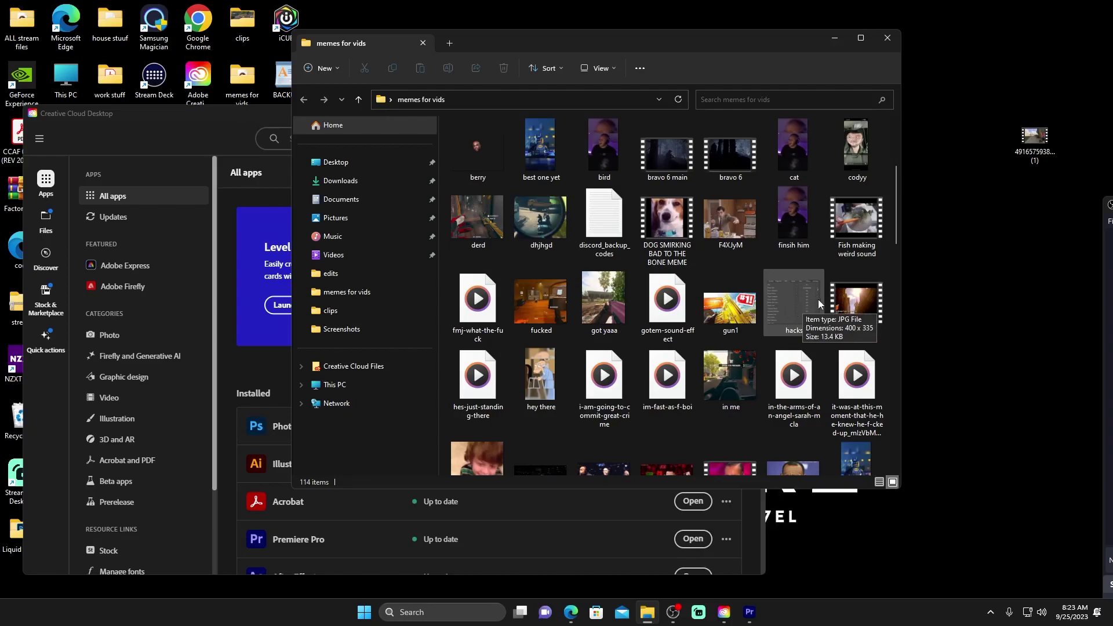
{"action": "double_click", "coordinate": [808, 298]}
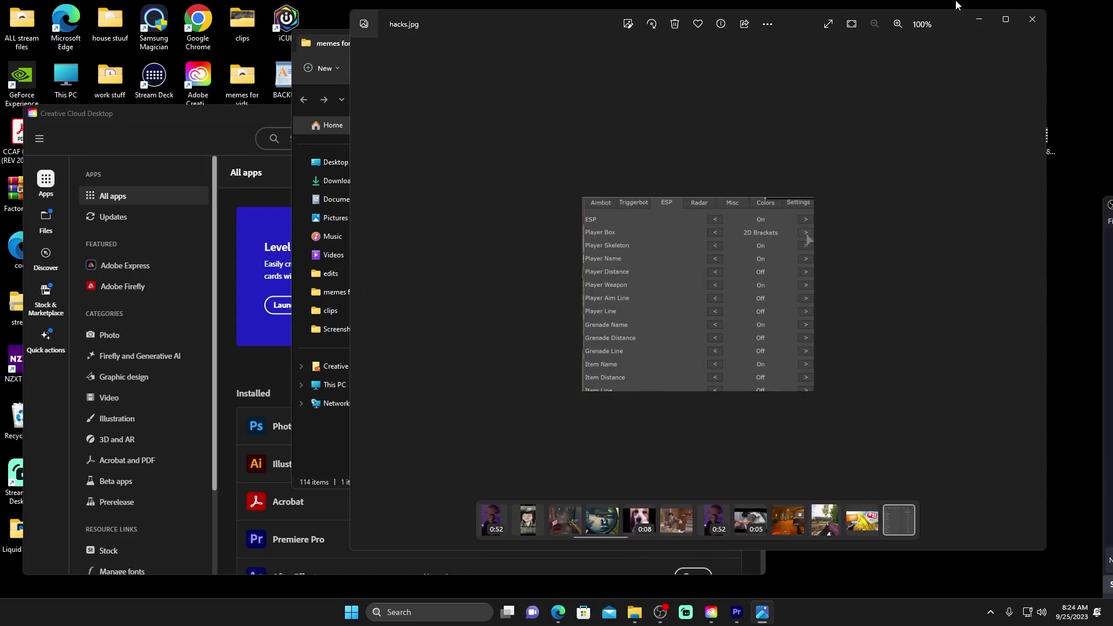
{"action": "left_click", "coordinate": [1033, 19]}
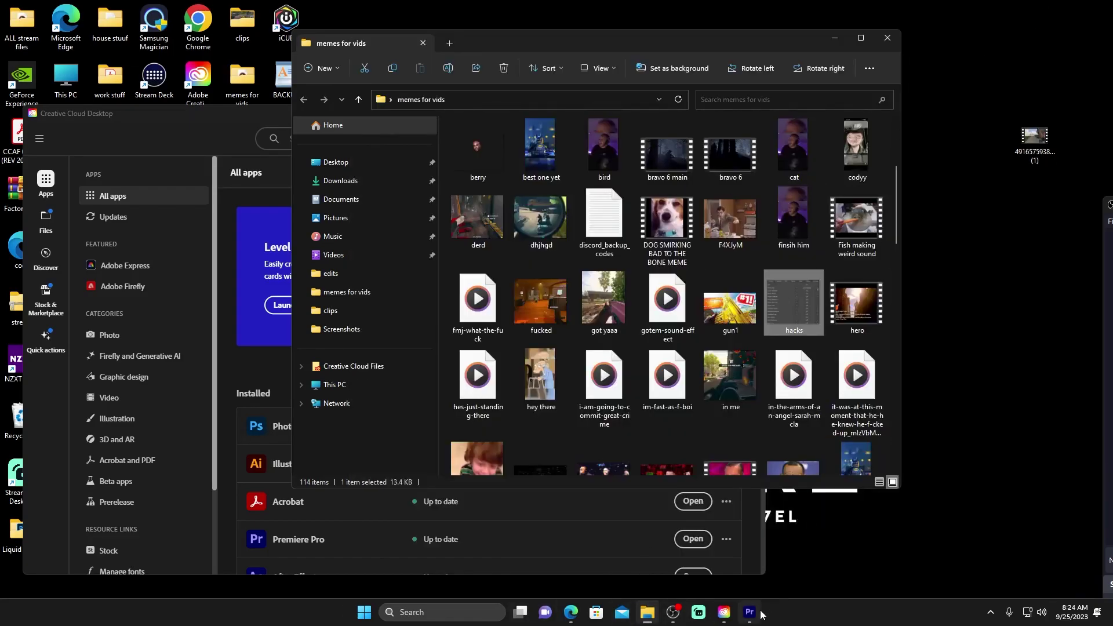
{"action": "left_click_drag", "start_coordinate": [699, 43], "coordinate": [1112, 514]}
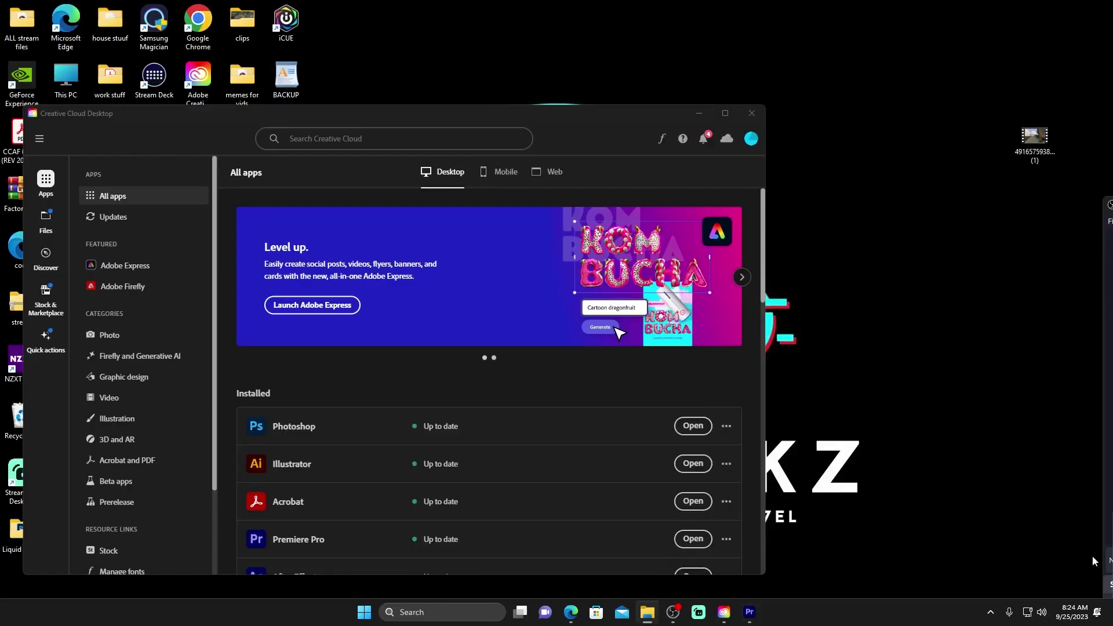
Import hacks.jpg into the Premiere project and play the sequence to check it.
{"action": "left_click", "coordinate": [749, 613]}
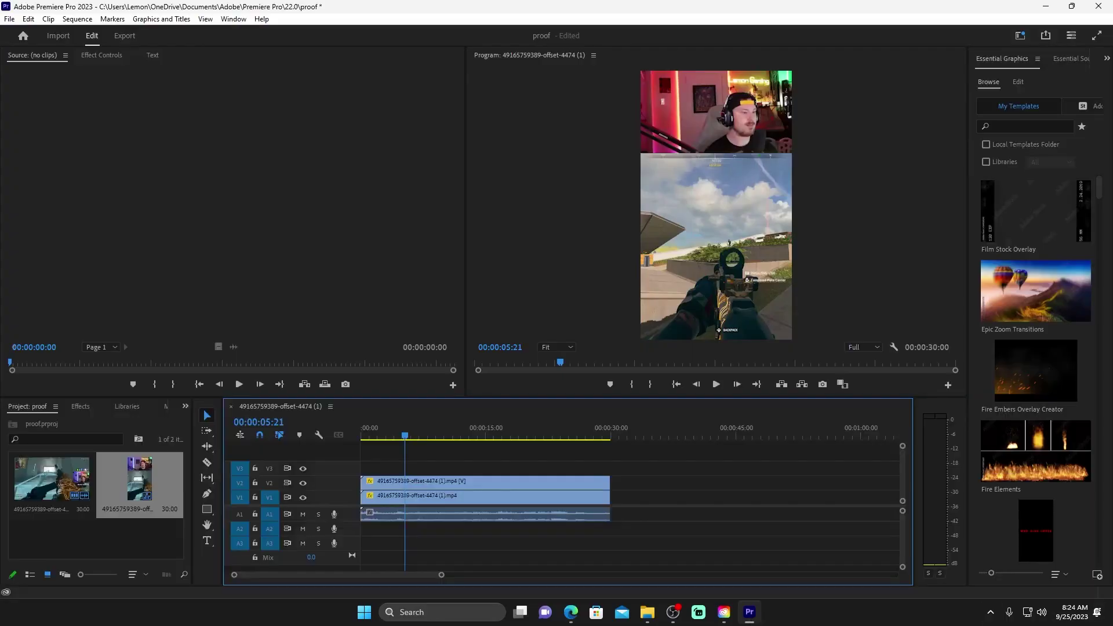
{"action": "left_click_drag", "start_coordinate": [1, 484], "coordinate": [420, 478]}
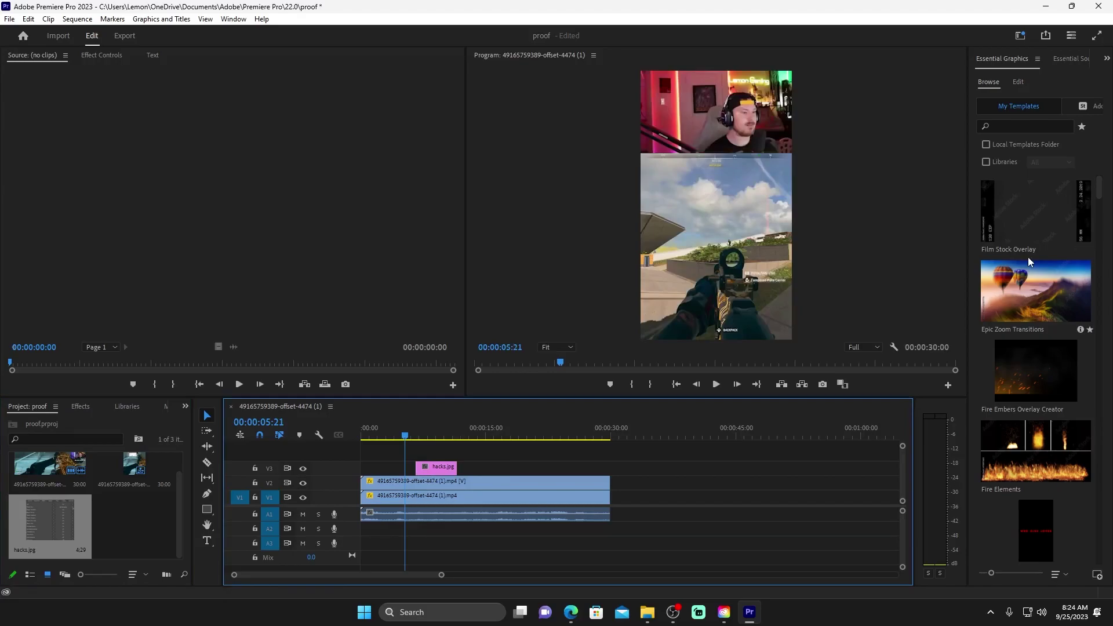
{"action": "key", "text": "space"}
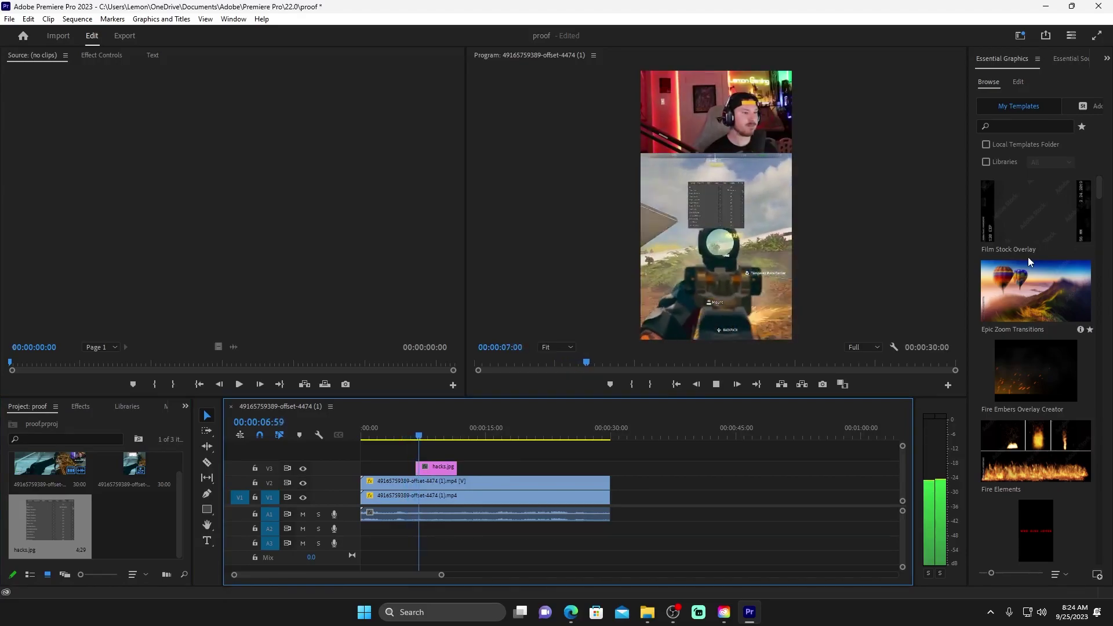
{"action": "key", "text": "space"}
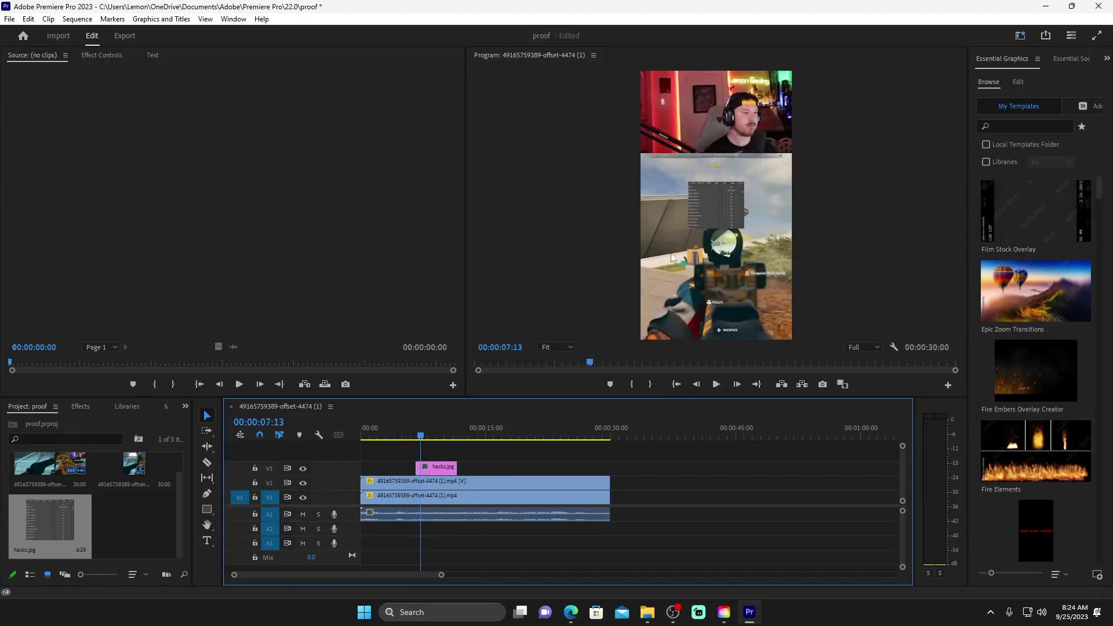
Delete the hacks.jpg clip from the sequence and pause at 00:00:05:41 on the enemy.
{"action": "left_click_drag", "start_coordinate": [420, 441], "coordinate": [389, 436]}
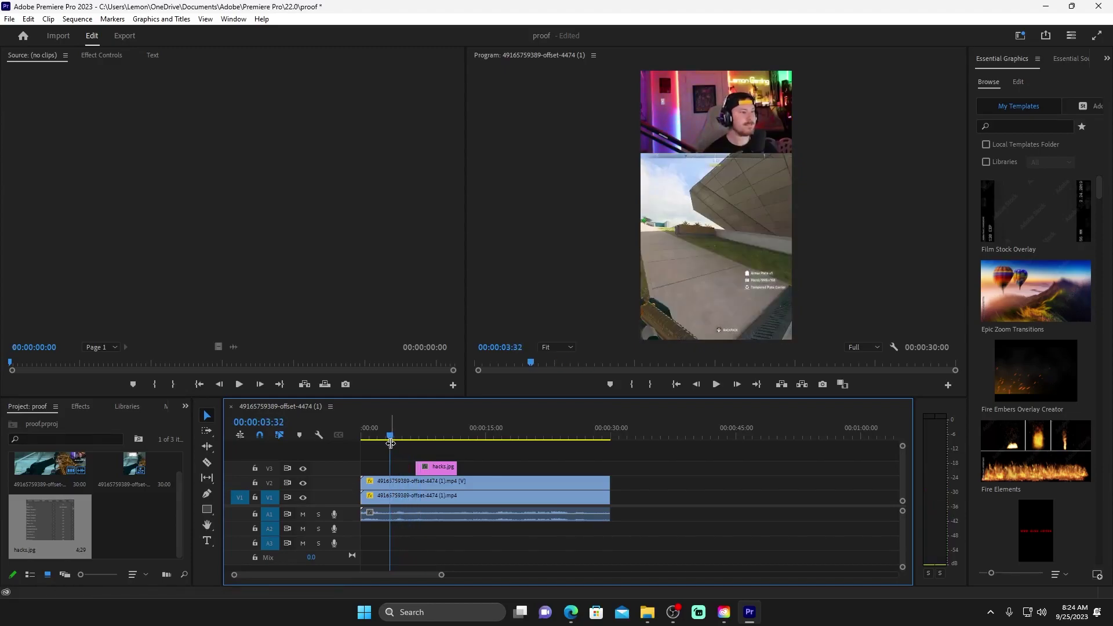
{"action": "left_click", "coordinate": [444, 469]}
{"action": "key", "text": "Delete"}
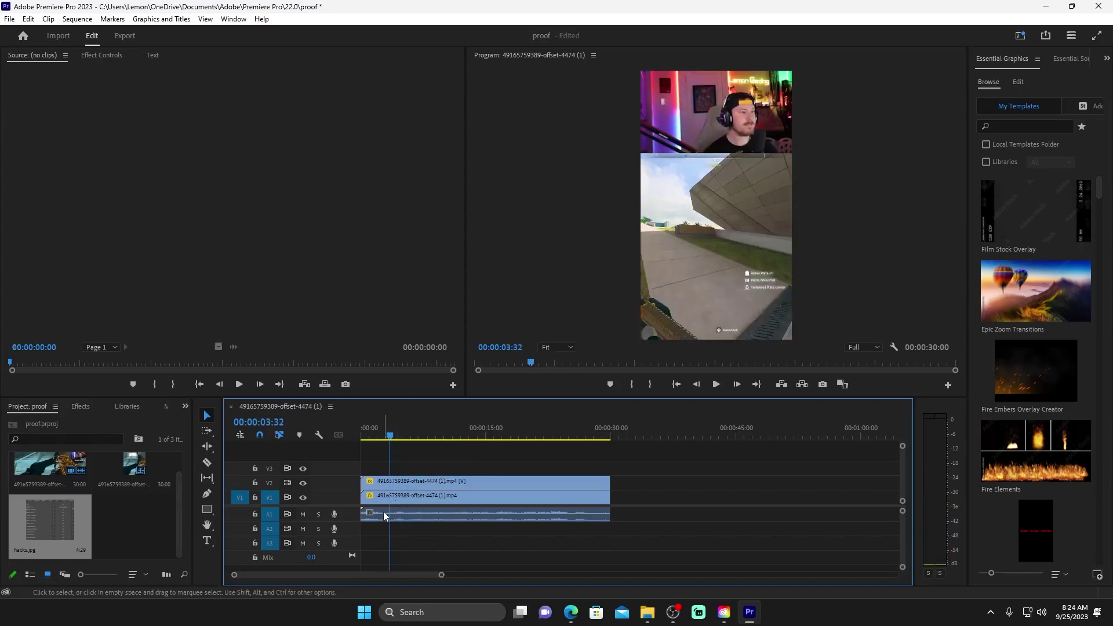
{"action": "key", "text": "space"}
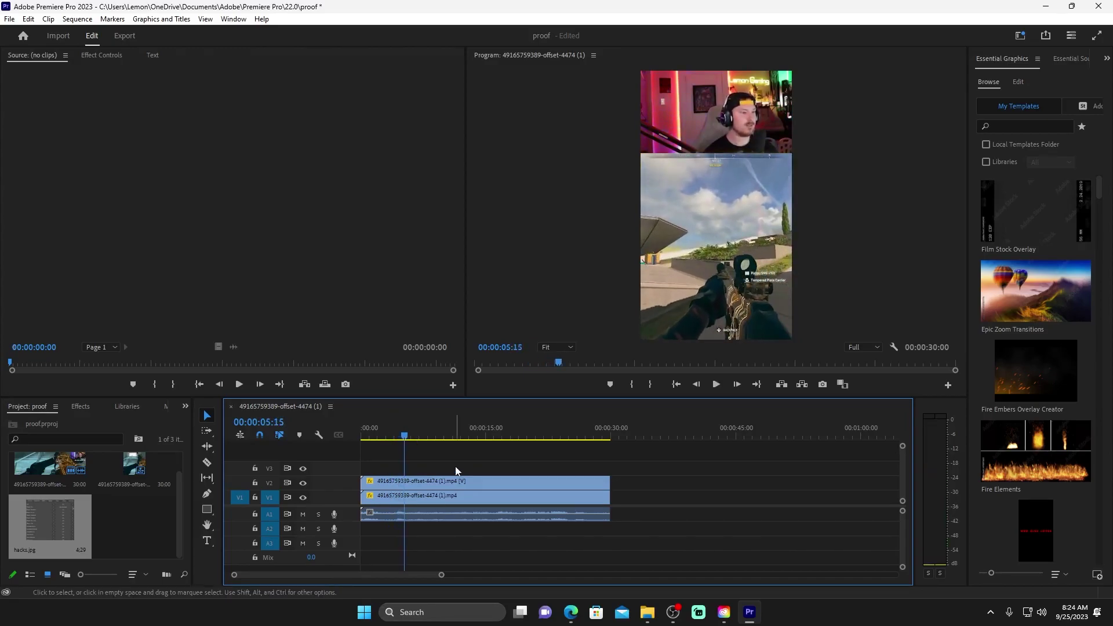
{"action": "key", "text": "space"}
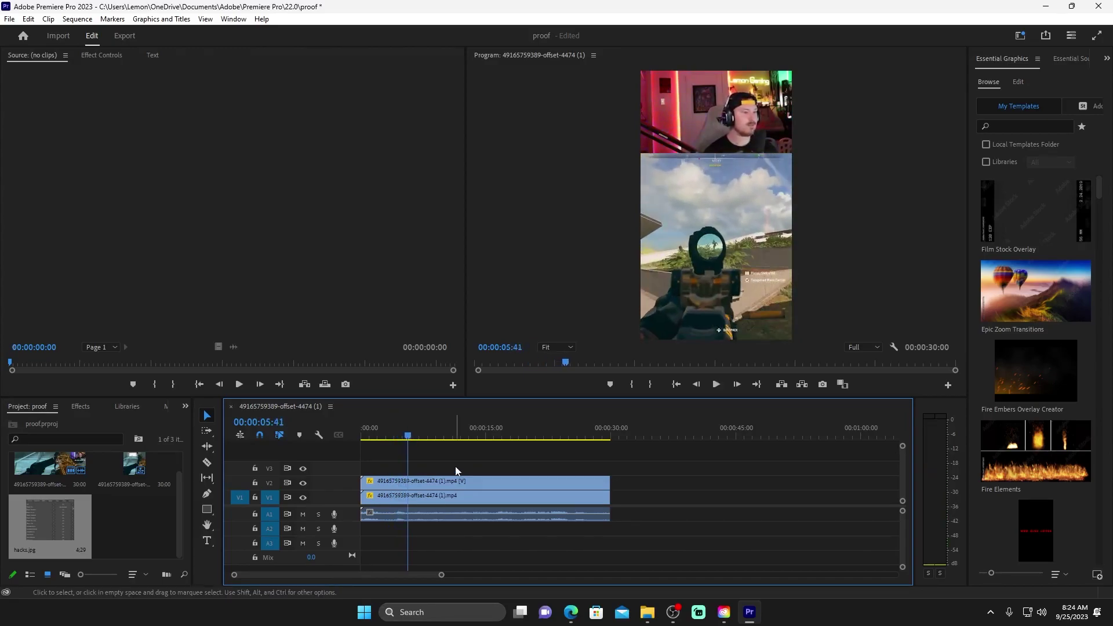
Draw a rectangle over the enemy in the scope with the Rectangle Tool.
{"action": "left_click", "coordinate": [209, 512]}
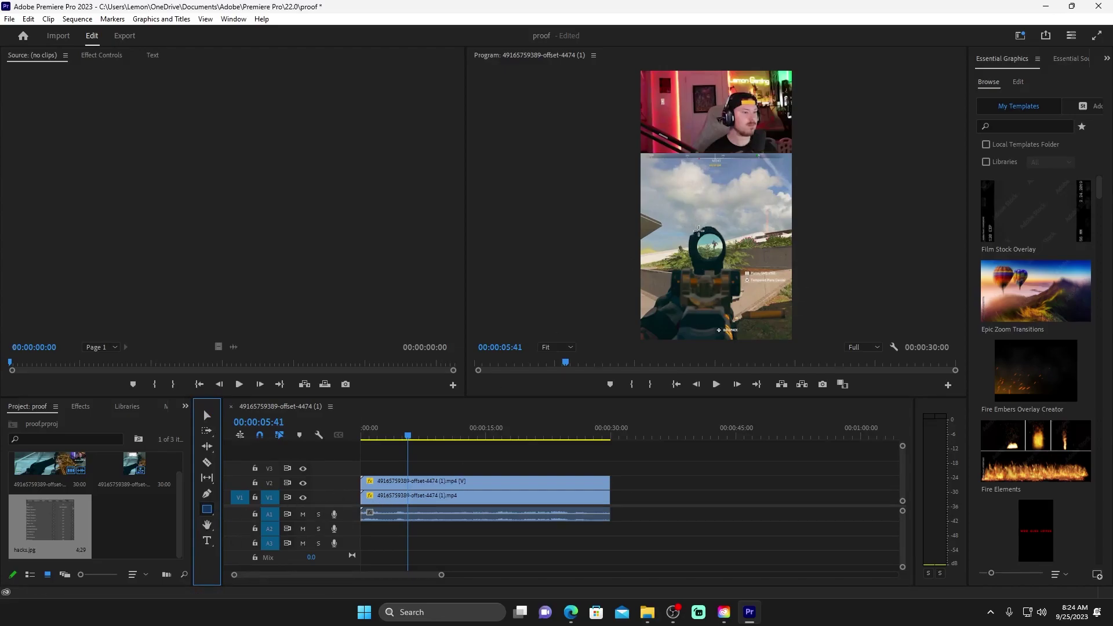
{"action": "mouse_move", "coordinate": [708, 231]}
{"action": "left_mouse_down"}
{"action": "mouse_move", "coordinate": [726, 268]}
{"action": "mouse_move", "coordinate": [675, 243]}
{"action": "mouse_move", "coordinate": [690, 266]}
{"action": "left_mouse_up"}
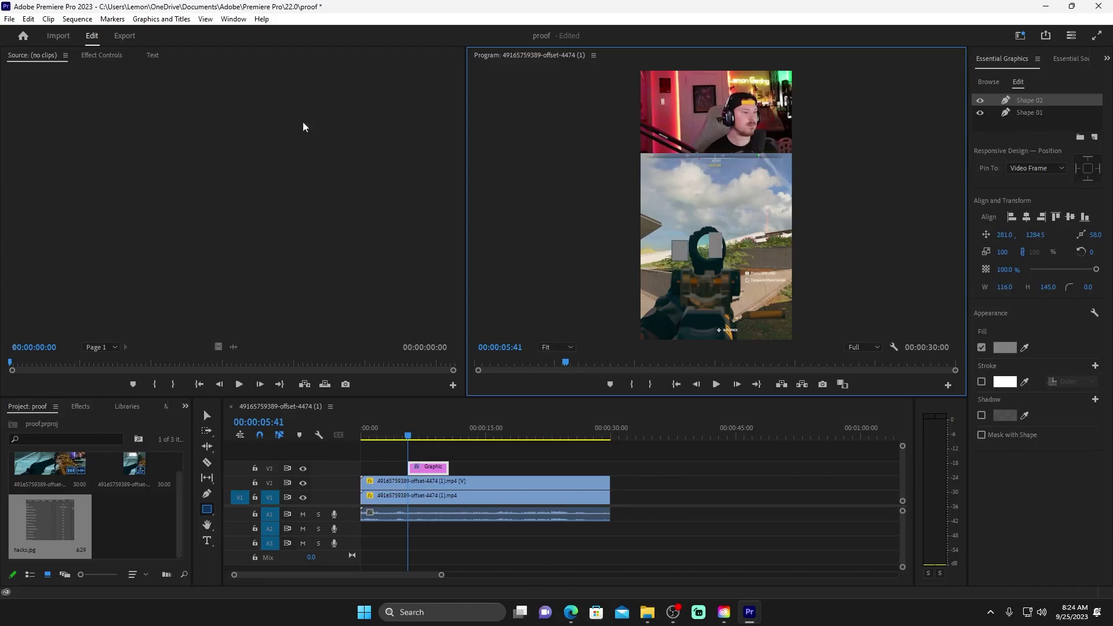
Turn off the box's fill and give it a red FF0000 stroke.
{"action": "left_click", "coordinate": [981, 348]}
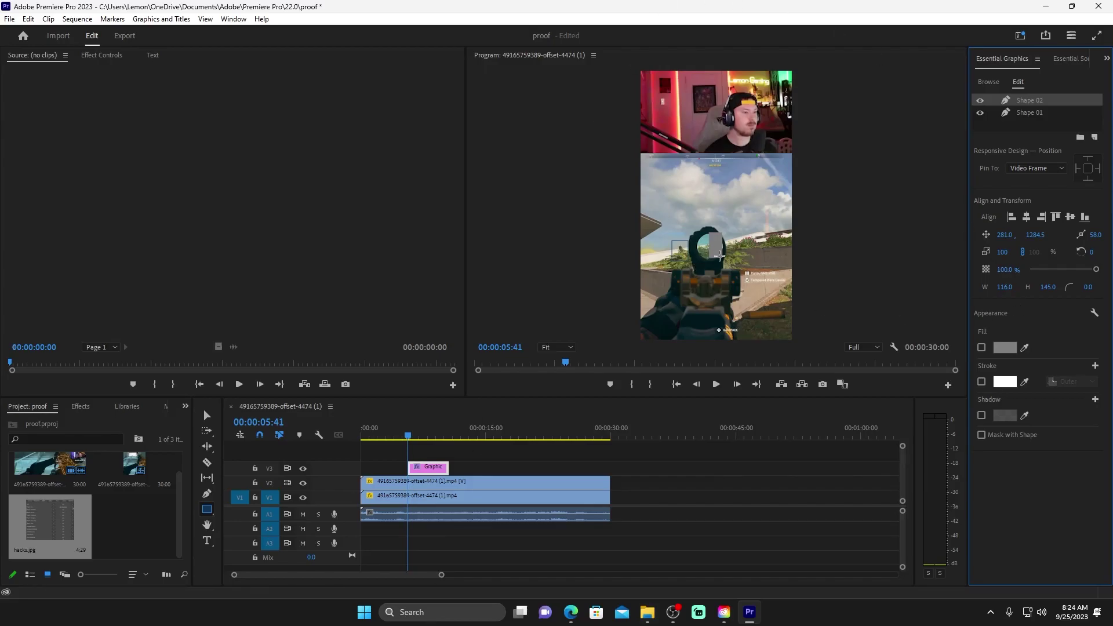
{"action": "left_click", "coordinate": [207, 415]}
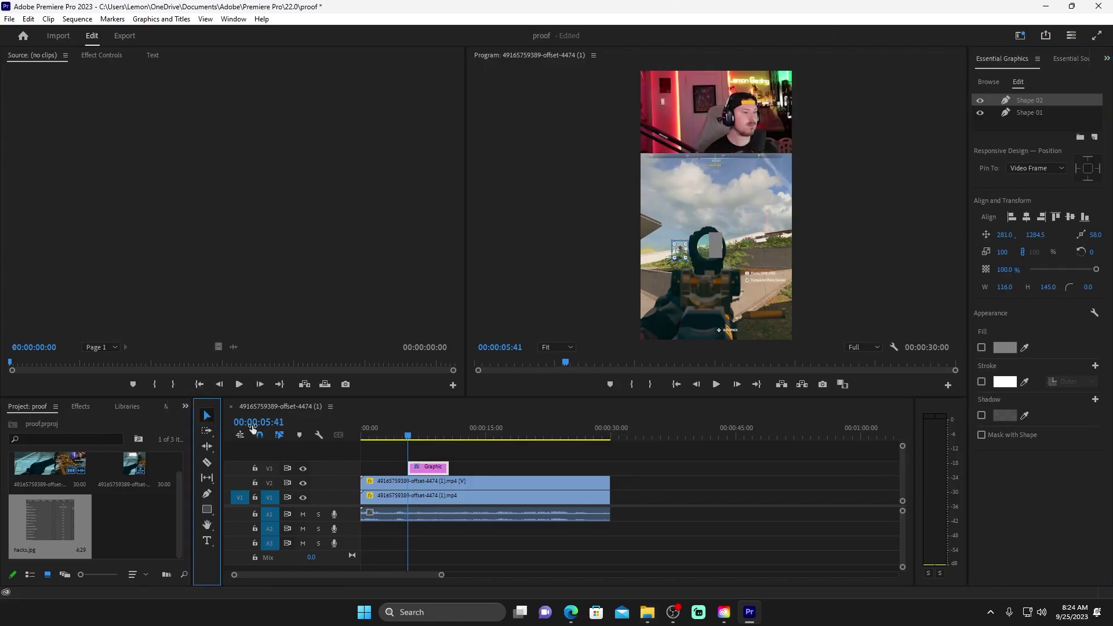
{"action": "left_click", "coordinate": [718, 244]}
{"action": "left_click", "coordinate": [982, 348]}
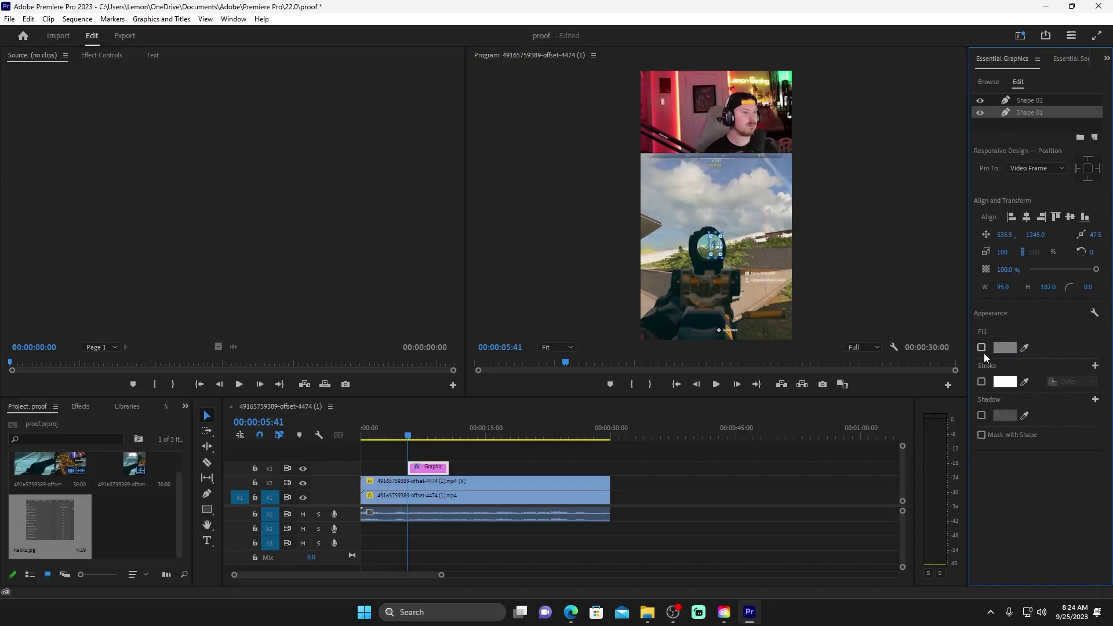
{"action": "left_click", "coordinate": [982, 381]}
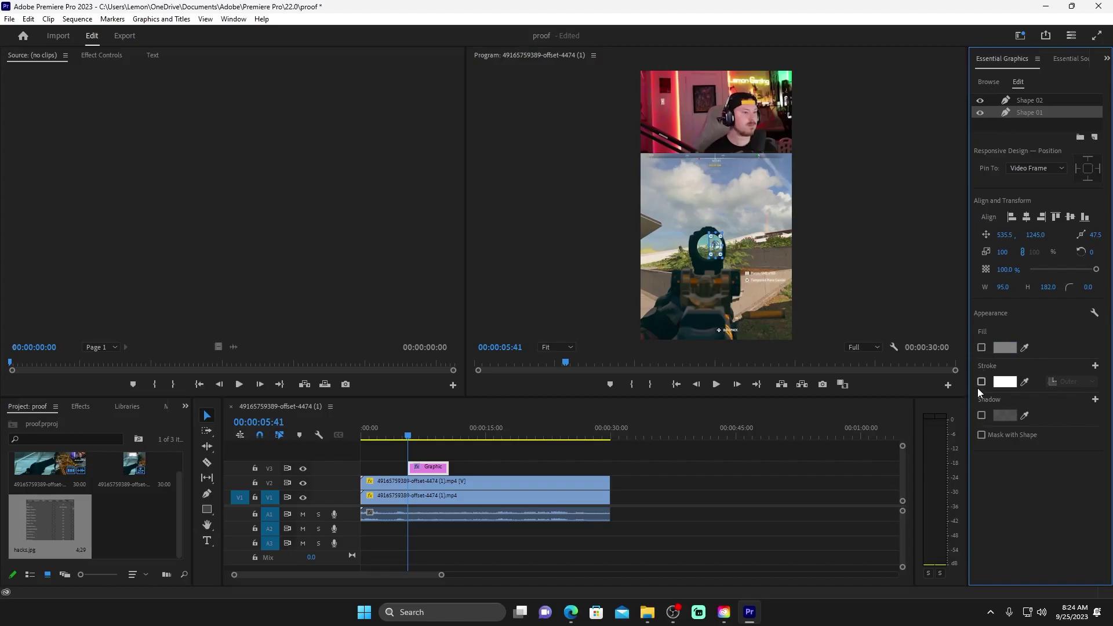
{"action": "left_click", "coordinate": [1016, 380]}
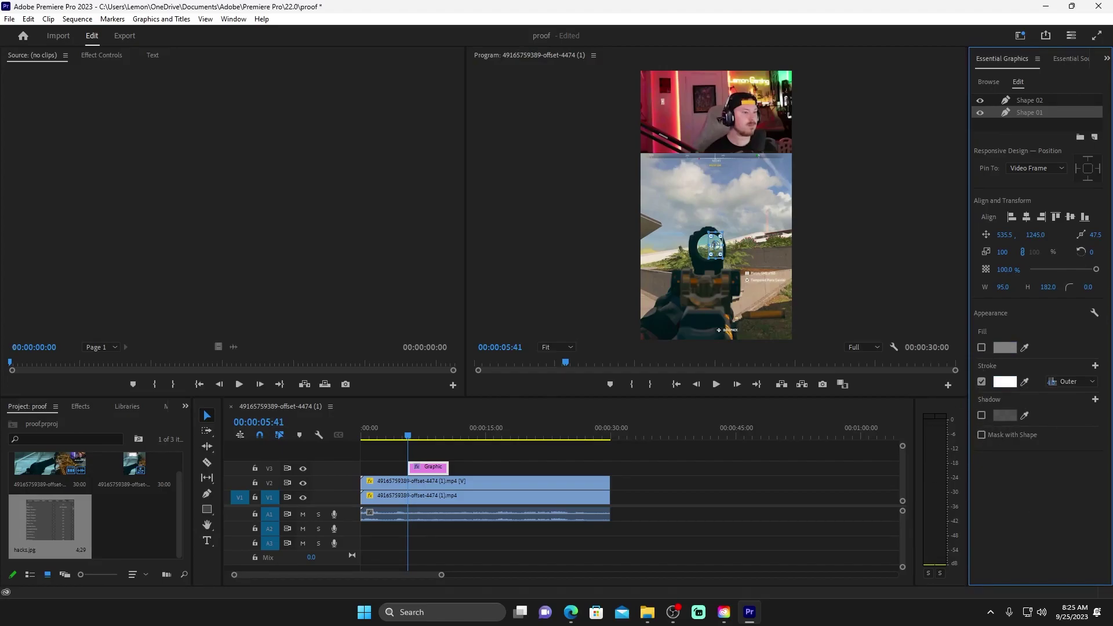
{"action": "left_click", "coordinate": [1005, 381]}
{"action": "left_click_drag", "start_coordinate": [519, 267], "coordinate": [573, 419]}
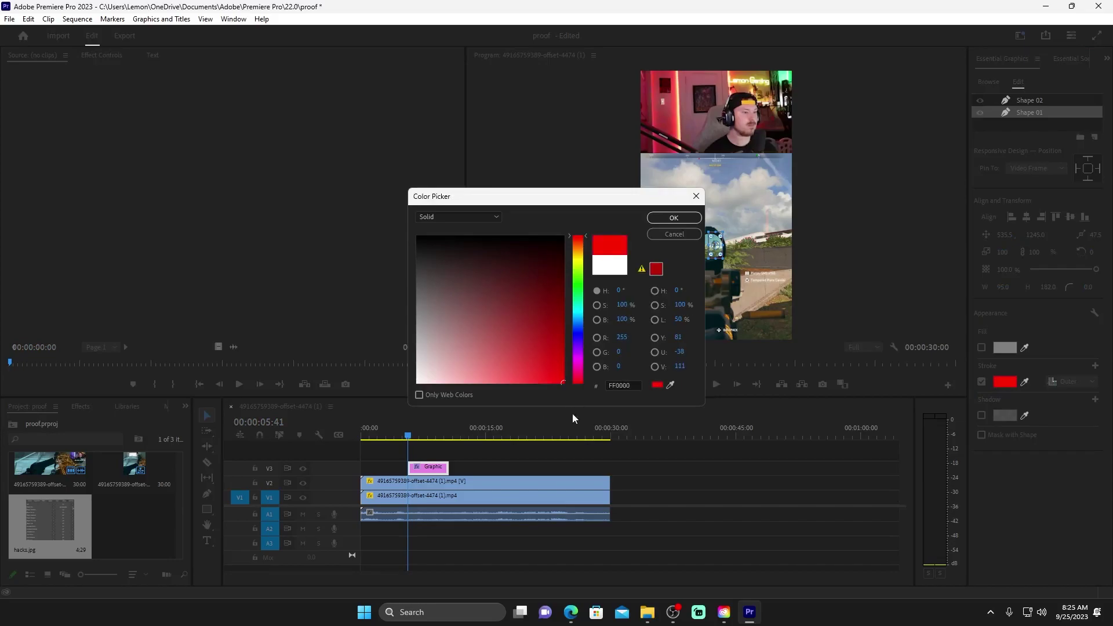
{"action": "left_click", "coordinate": [674, 219]}
Set the stroke width to about 13 and draw a second box around the left enemy.
{"action": "left_click", "coordinate": [1064, 378]}
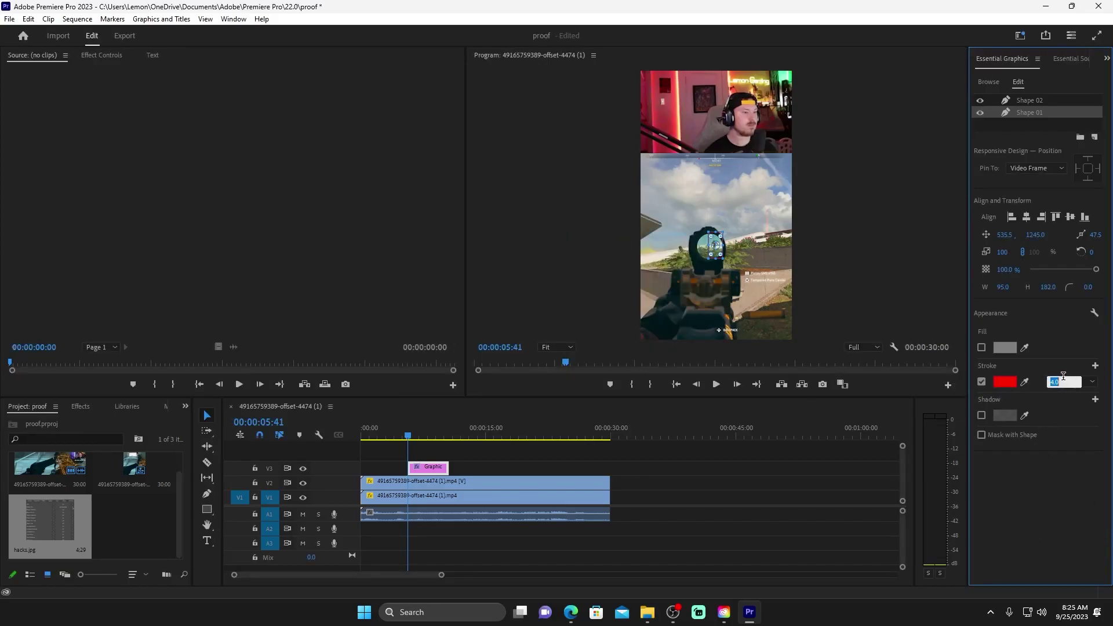
{"action": "key", "text": "Up"}
{"action": "key", "text": "Up"}
{"action": "key", "text": "Up"}
{"action": "key", "text": "Up"}
{"action": "key", "text": "Up"}
{"action": "key", "text": "Up"}
{"action": "key", "text": "Up"}
{"action": "key", "text": "Up"}
{"action": "key", "text": "Up"}
{"action": "key", "text": "Up"}
{"action": "key", "text": "Up"}
{"action": "key", "text": "Up"}
{"action": "key", "text": "Up"}
{"action": "key", "text": "Up"}
{"action": "key", "text": "Up"}
{"action": "key", "text": "Up"}
{"action": "key", "text": "Up"}
{"action": "key", "text": "Up"}
{"action": "key", "text": "Up"}
{"action": "key", "text": "Up"}
{"action": "key", "text": "Down"}
{"action": "key", "text": "Down"}
{"action": "key", "text": "Down"}
{"action": "key", "text": "Down"}
{"action": "key", "text": "Down"}
{"action": "key", "text": "Down"}
{"action": "key", "text": "Down"}
{"action": "key", "text": "Down"}
{"action": "key", "text": "Down"}
{"action": "key", "text": "Down"}
{"action": "key", "text": "Down"}
{"action": "key", "text": "Down"}
{"action": "key", "text": "Down"}
{"action": "key", "text": "Down"}
{"action": "key", "text": "Down"}
{"action": "key", "text": "Down"}
{"action": "key", "text": "Down"}
{"action": "key", "text": "Down"}
{"action": "key", "text": "Down"}
{"action": "key", "text": "Down"}
{"action": "key", "text": "Return"}
{"action": "left_click", "coordinate": [207, 509]}
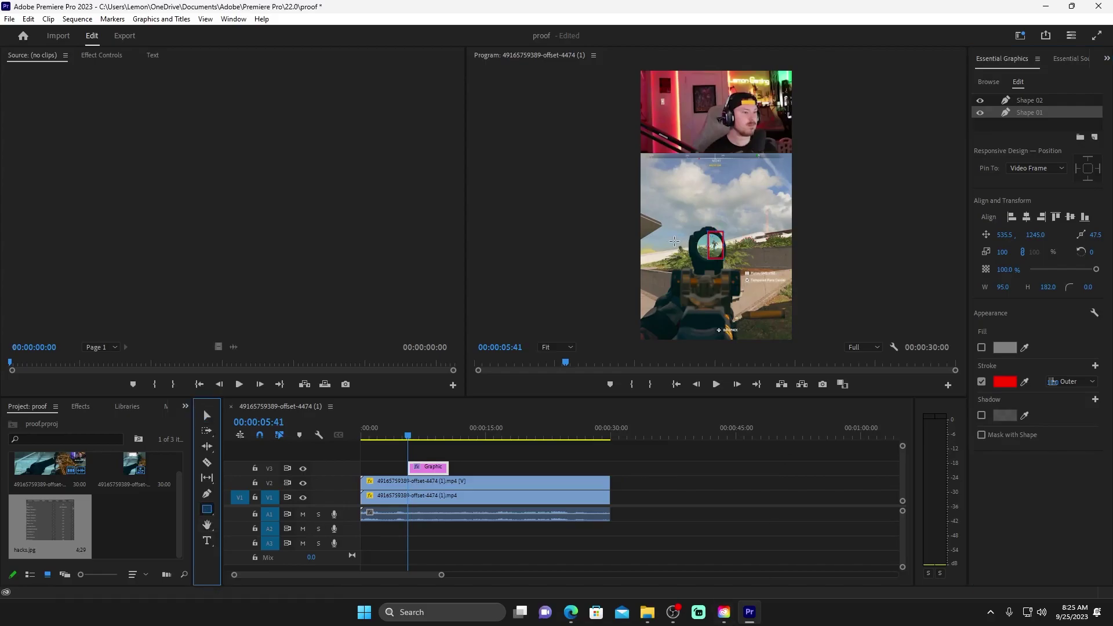
{"action": "left_click_drag", "start_coordinate": [672, 234], "coordinate": [692, 267]}
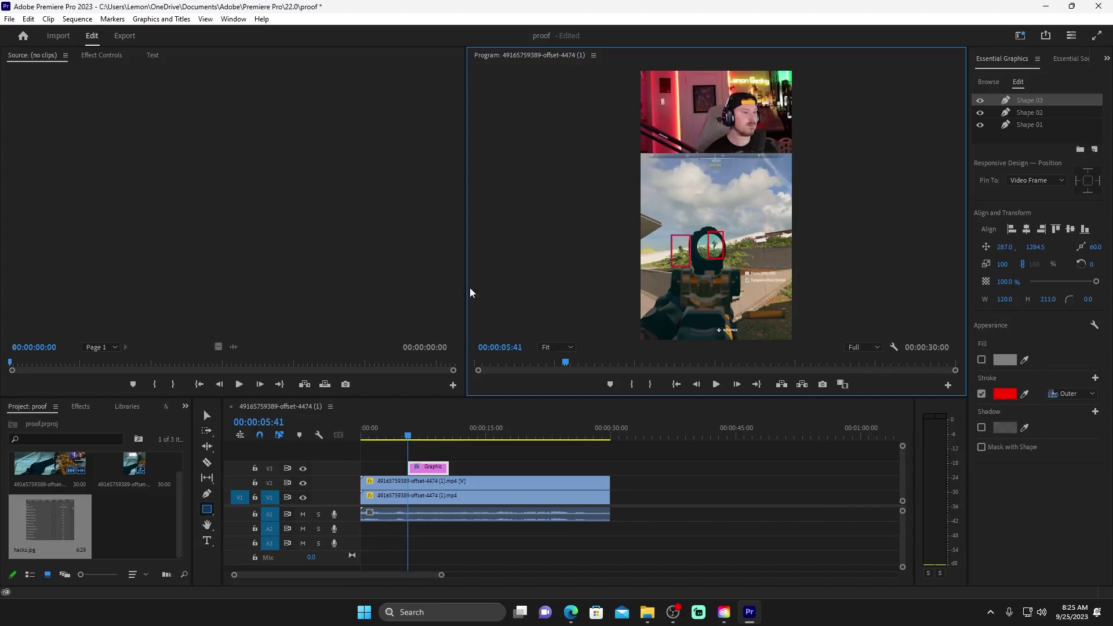
{"action": "left_click", "coordinate": [207, 415]}
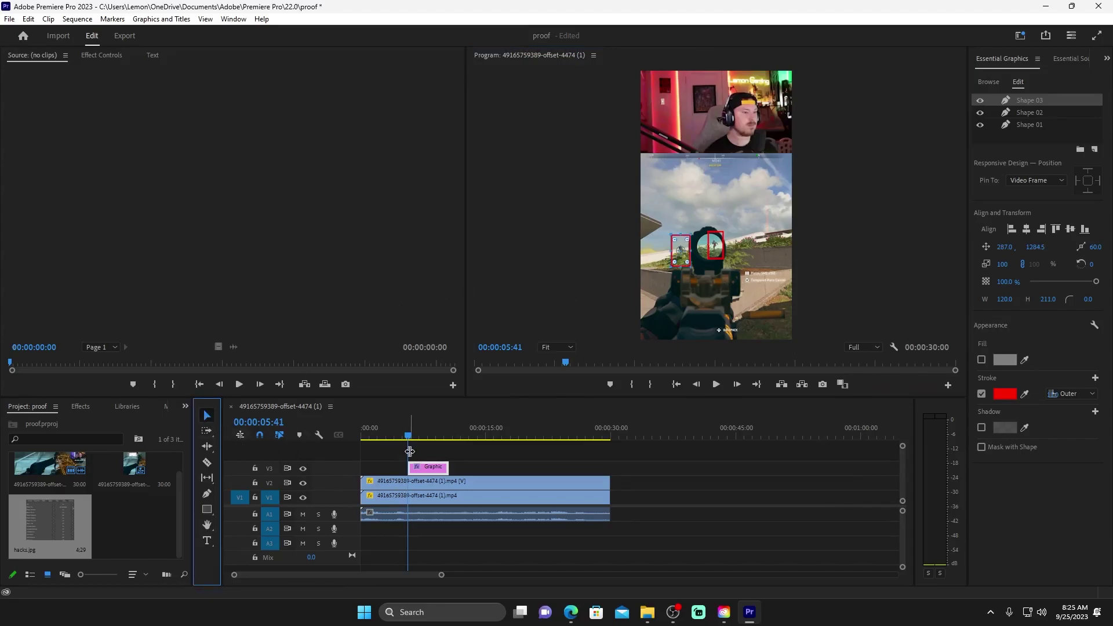
{"action": "left_click_drag", "start_coordinate": [408, 437], "coordinate": [393, 446]}
{"action": "key", "text": "space"}
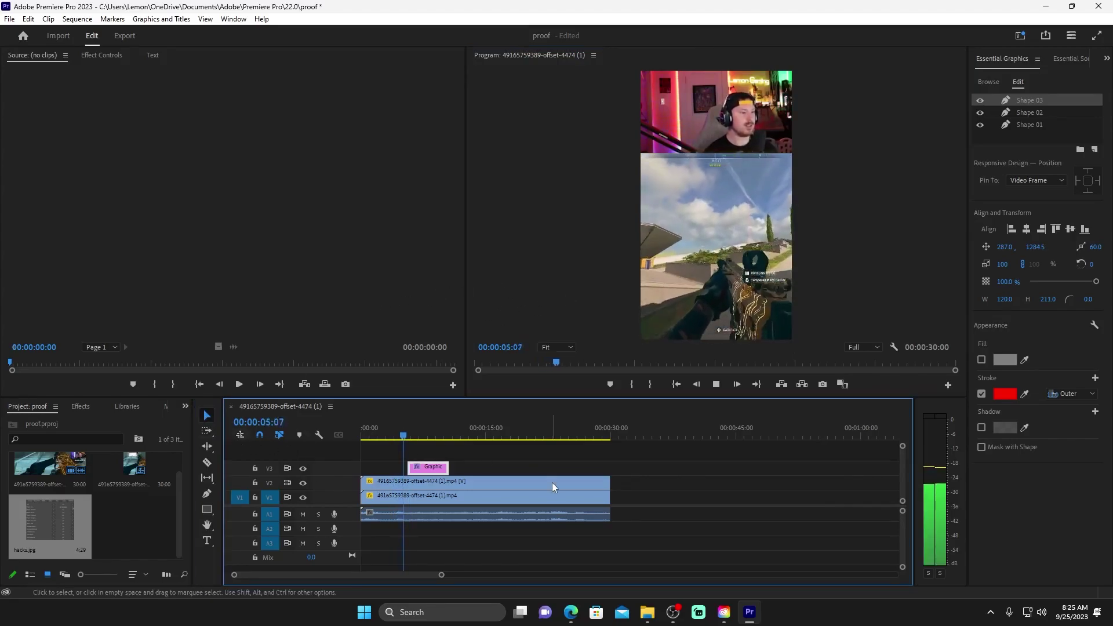
{"action": "key", "text": "space"}
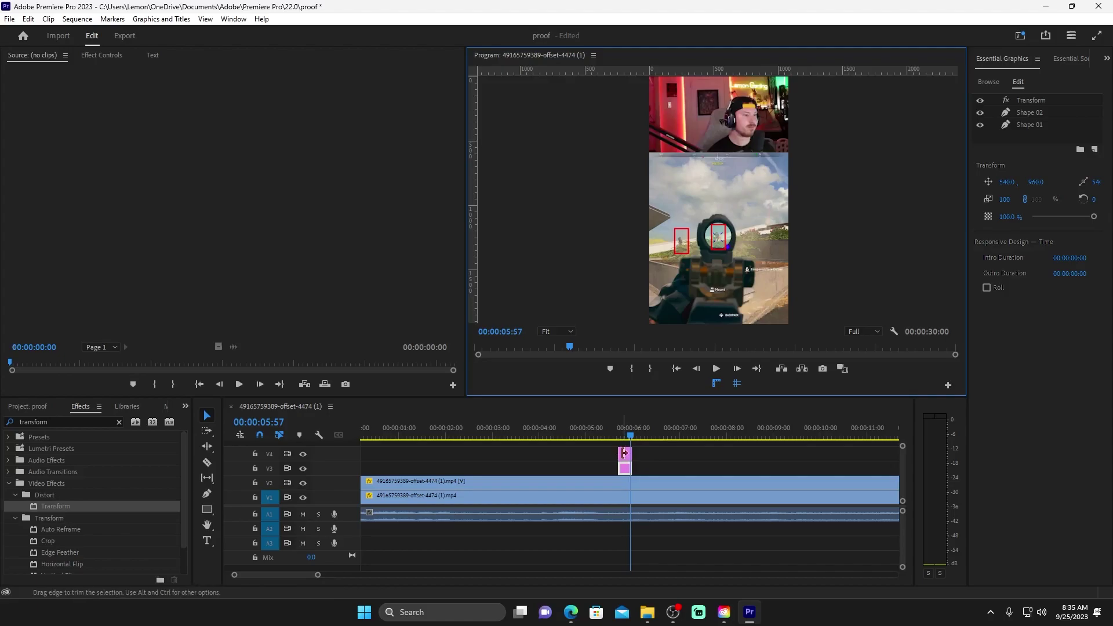
Select the end edit points of the V4 and V3 Graphic clips.
{"action": "left_click", "coordinate": [624, 452]}
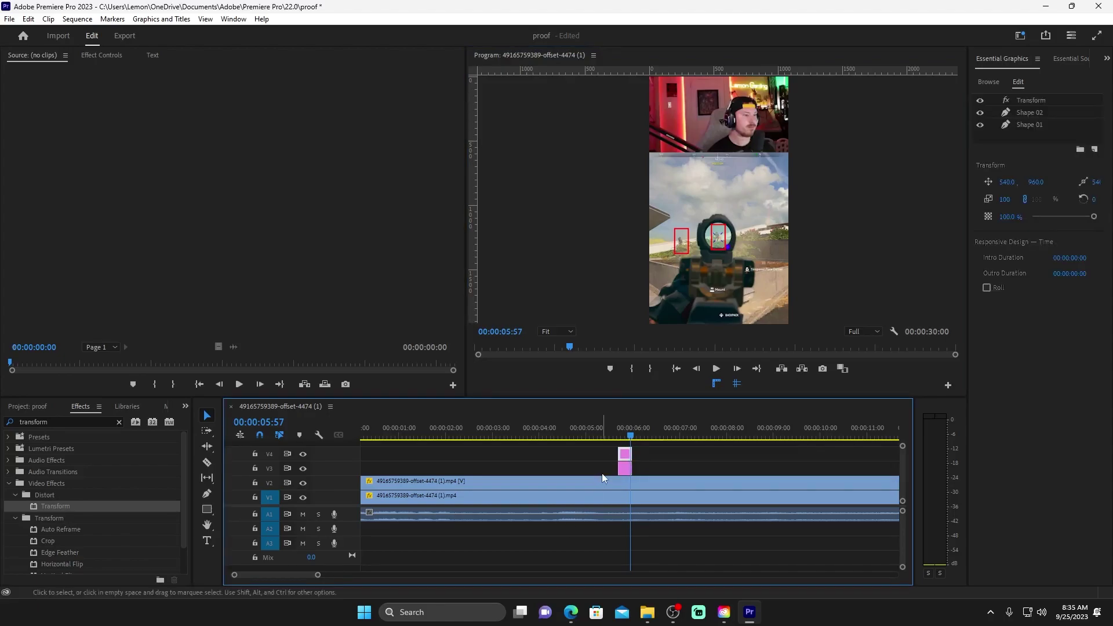
{"action": "left_click", "coordinate": [630, 468]}
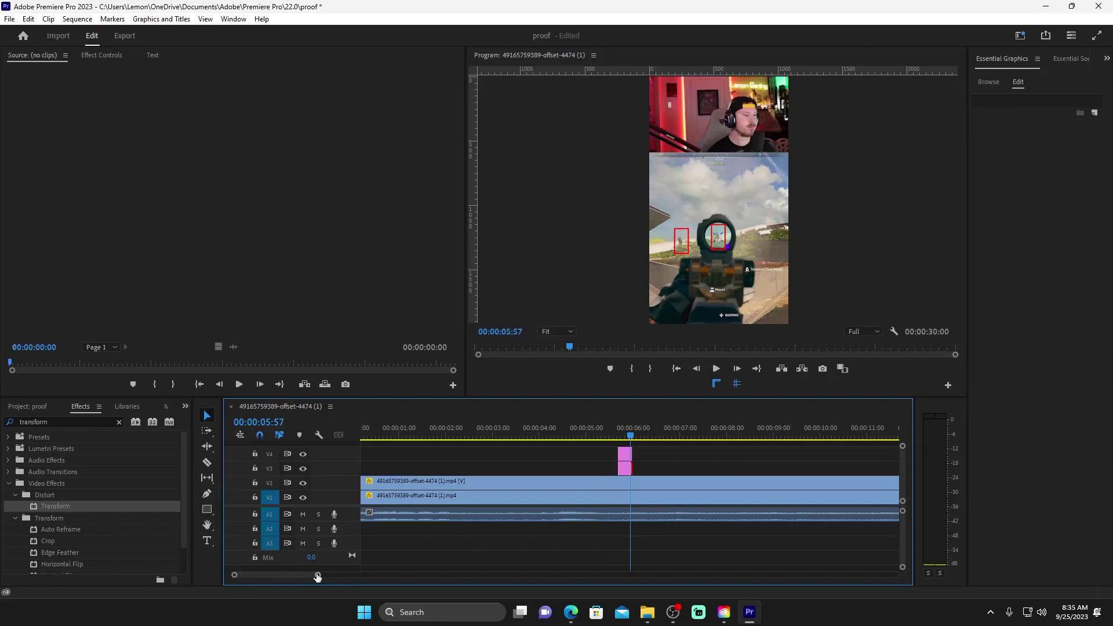
Zoom the timeline and set the Program Monitor to 100% magnification.
{"action": "left_click_drag", "start_coordinate": [317, 576], "coordinate": [284, 578]}
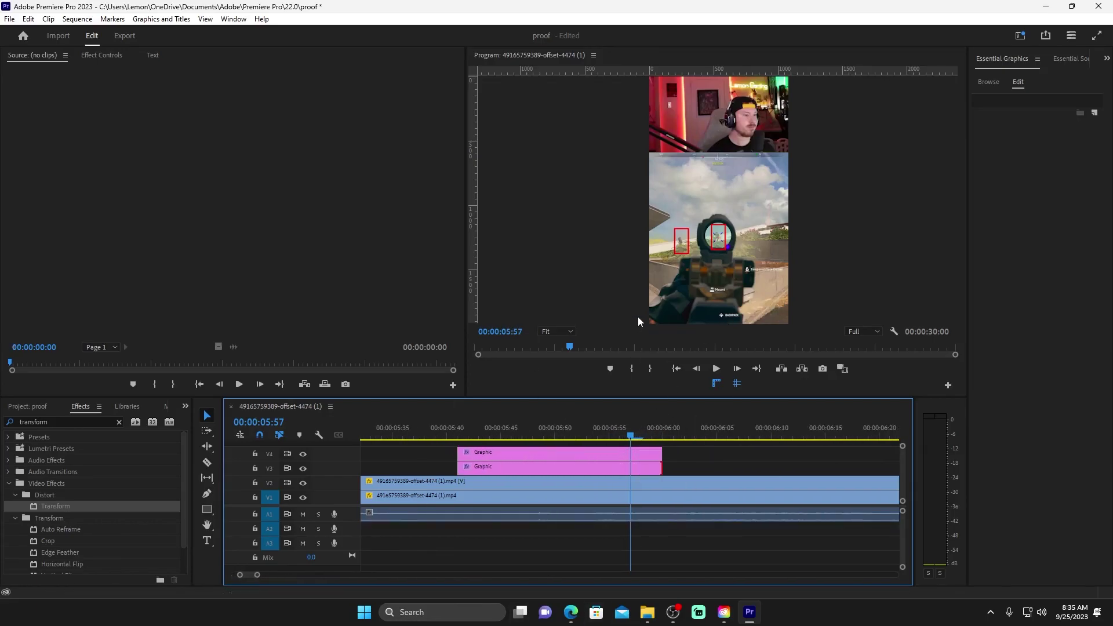
{"action": "left_click", "coordinate": [569, 333]}
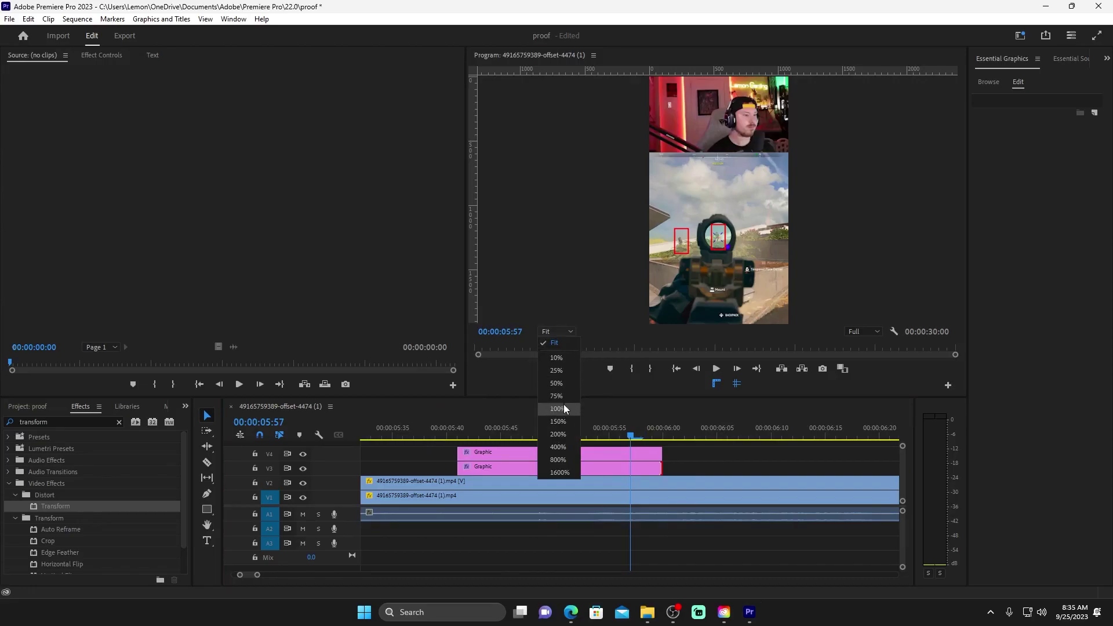
{"action": "left_click", "coordinate": [563, 406]}
{"action": "left_click_drag", "start_coordinate": [956, 195], "coordinate": [926, 256]}
{"action": "left_click", "coordinate": [780, 417]}
{"action": "scroll", "coordinate": [662, 485], "scroll_direction": "up", "scroll_amount": 2}
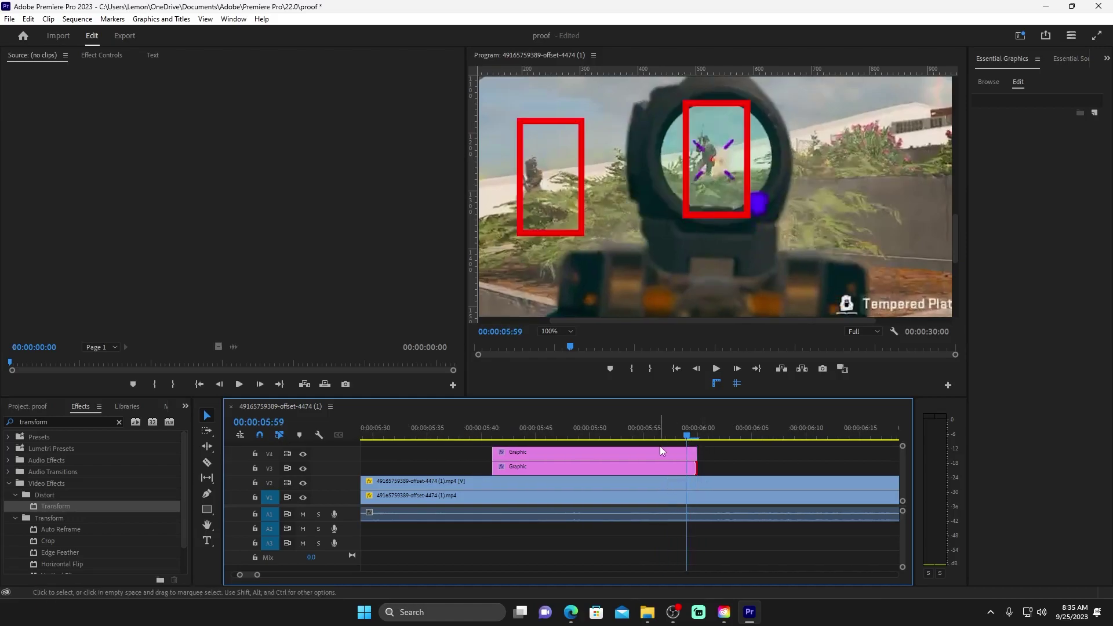
Extend the V3 and V4 Graphic clips to end around 00:00:06:15.
{"action": "key", "text": "Left"}
{"action": "left_click_drag", "start_coordinate": [694, 466], "coordinate": [863, 468]}
{"action": "left_click_drag", "start_coordinate": [692, 455], "coordinate": [847, 455]}
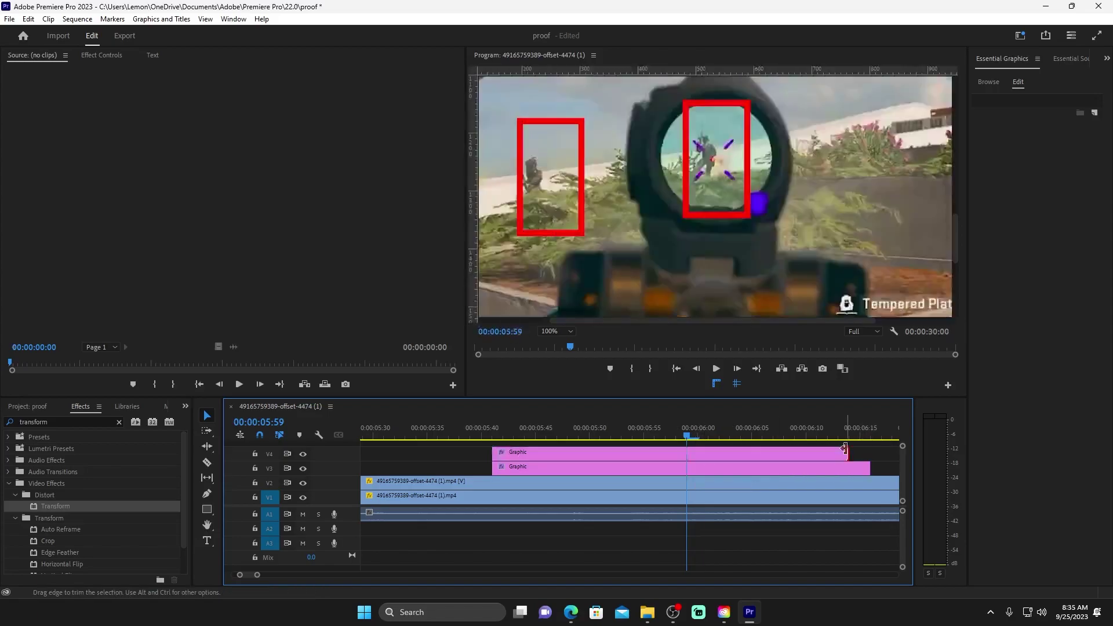
{"action": "key", "text": "Right"}
{"action": "key", "text": "Right"}
{"action": "key", "text": "Right"}
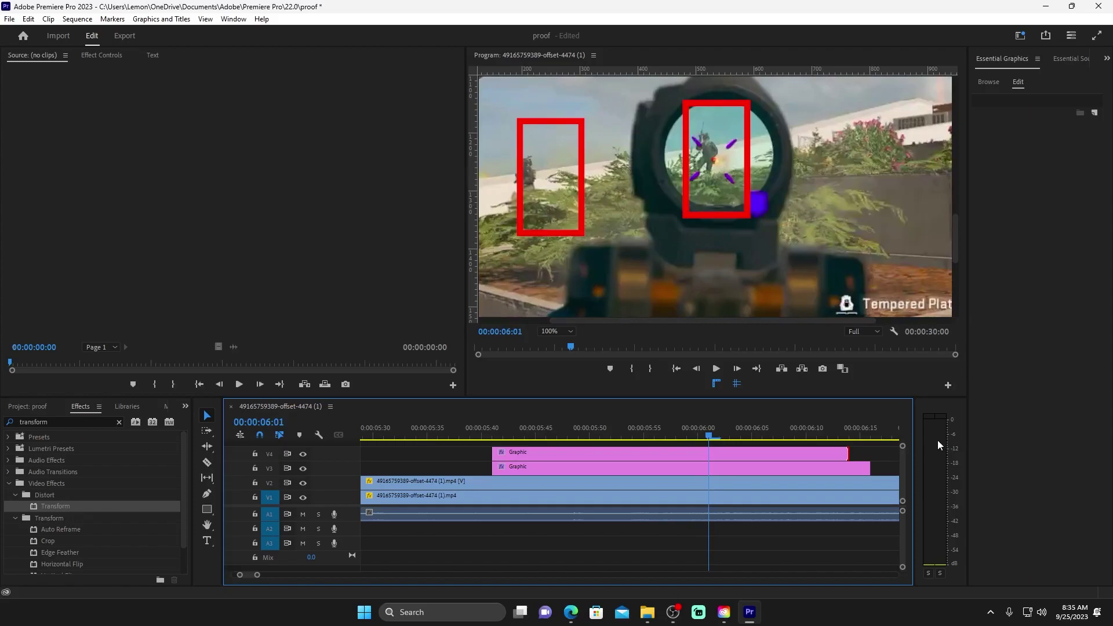
Trim the V4 Graphic clip to 00:00:06:00 and place a copy starting there.
{"action": "key", "text": "Left"}
{"action": "left_click", "coordinate": [535, 185]}
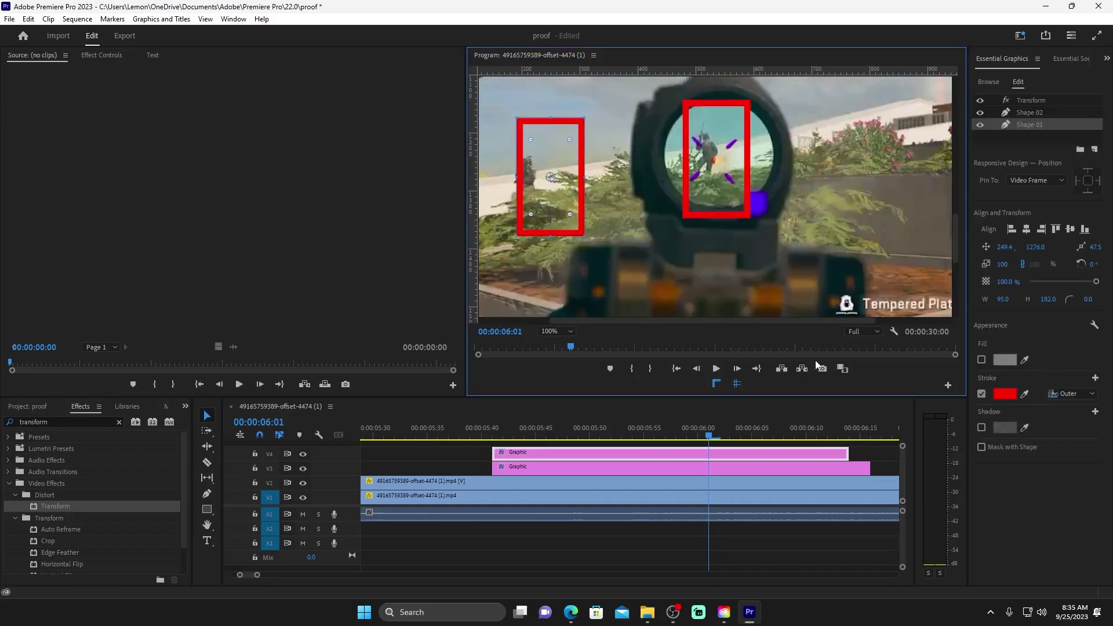
{"action": "left_click_drag", "start_coordinate": [840, 452], "coordinate": [707, 454]}
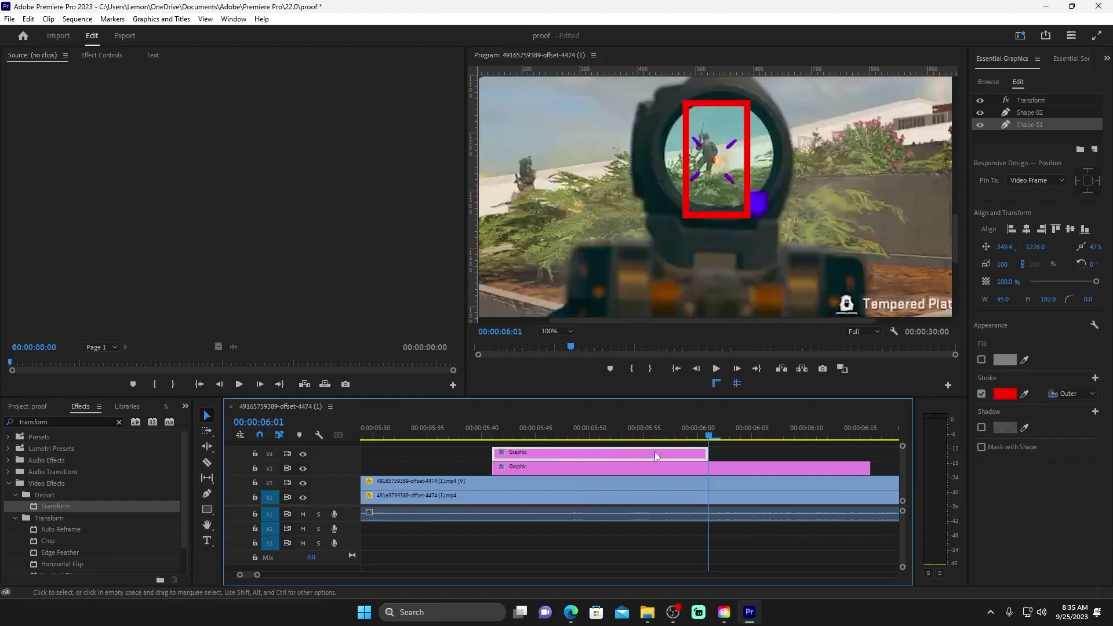
{"action": "left_click_drag", "start_coordinate": [649, 456], "coordinate": [866, 439]}
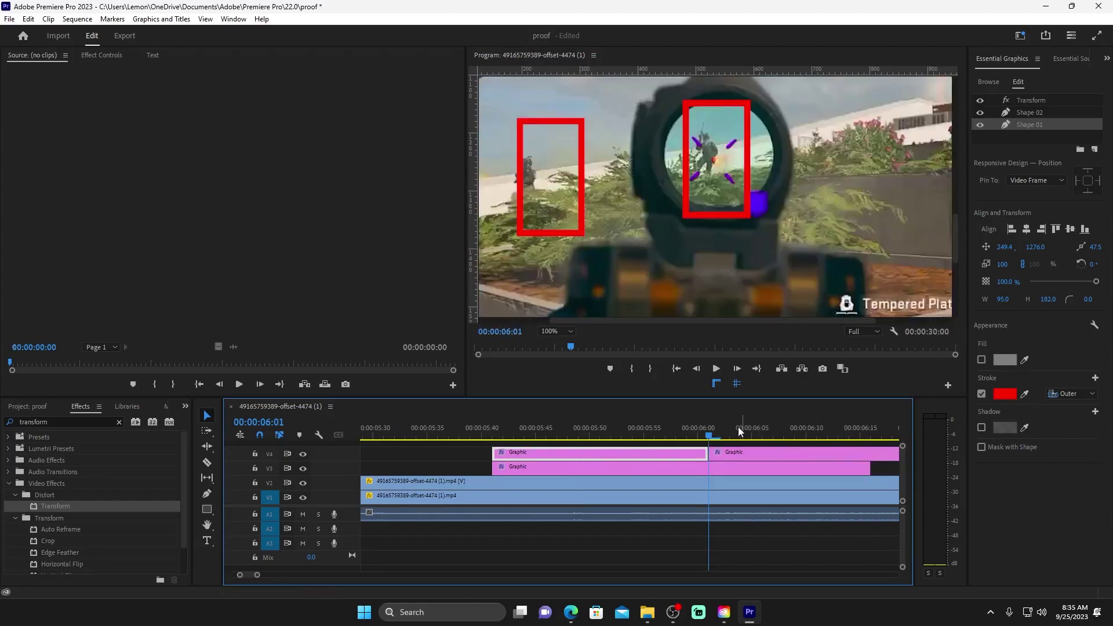
Move the left red box onto the enemy's new position in the next frame.
{"action": "key", "text": "Right"}
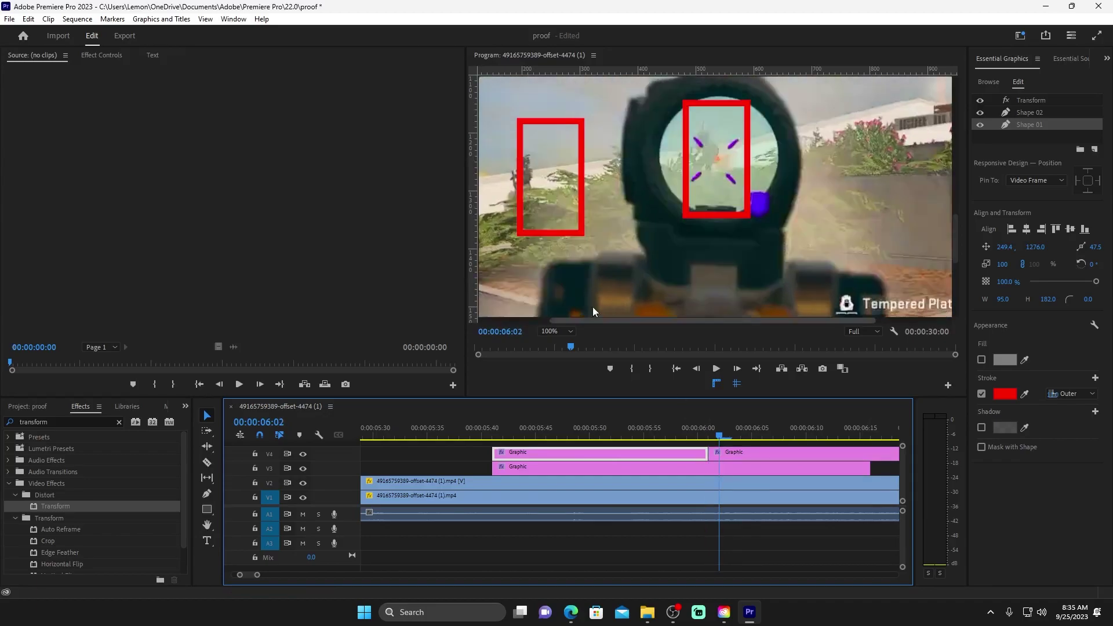
{"action": "left_click", "coordinate": [547, 152]}
{"action": "left_click_drag", "start_coordinate": [566, 159], "coordinate": [524, 139]}
{"action": "left_click", "coordinate": [551, 124]}
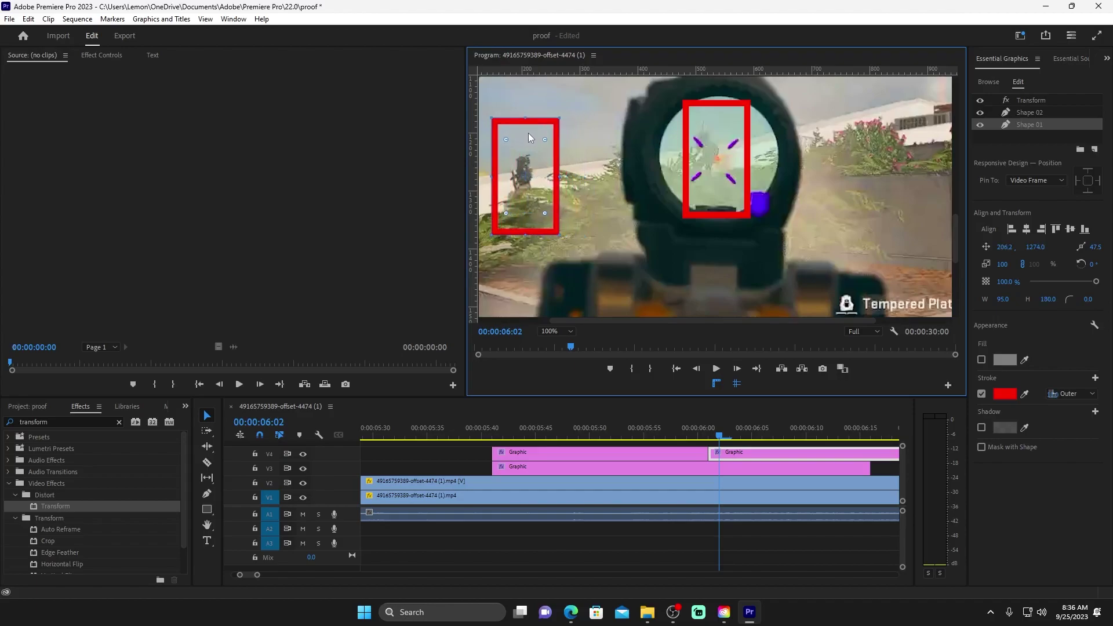
{"action": "key", "text": "Left"}
{"action": "key", "text": "Right"}
{"action": "key", "text": "Right"}
{"action": "key", "text": "Right"}
{"action": "key", "text": "Right"}
{"action": "key", "text": "Right"}
{"action": "key", "text": "Right"}
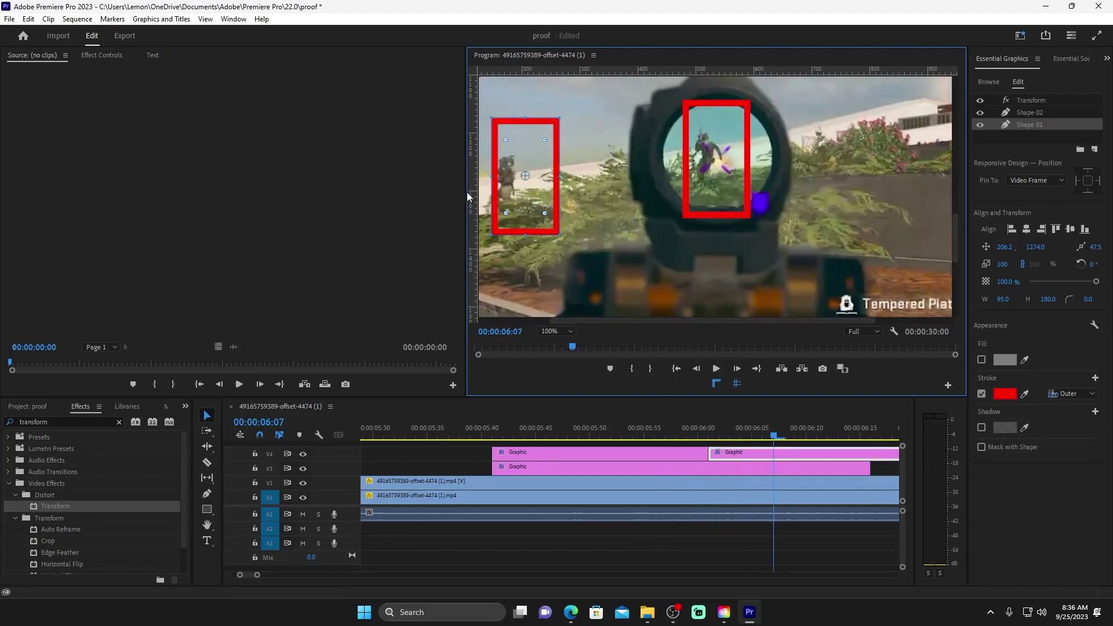
{"action": "key", "text": "Right"}
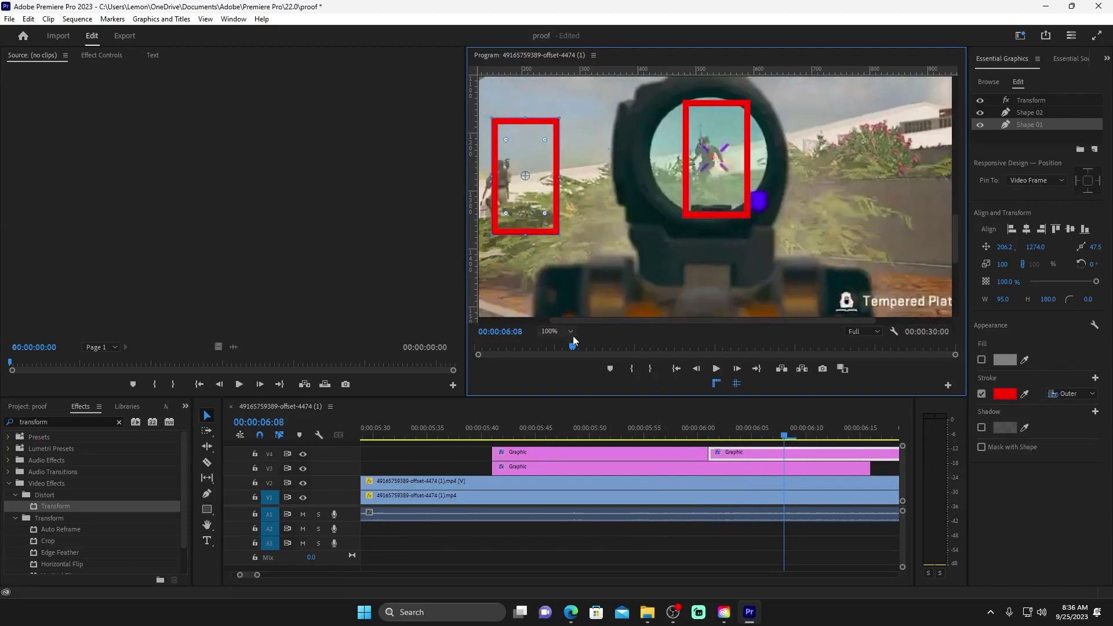
Split the red-box graphic at 00:00:06:08 and delete its last piece.
{"action": "left_click", "coordinate": [207, 462]}
{"action": "left_click", "coordinate": [780, 455]}
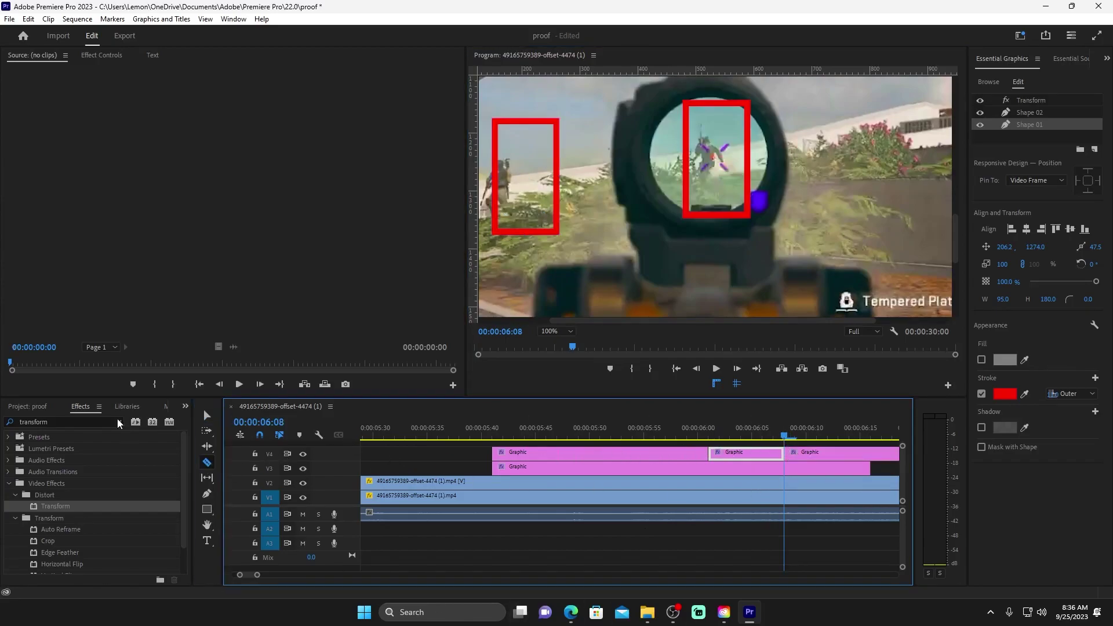
{"action": "left_click", "coordinate": [207, 417]}
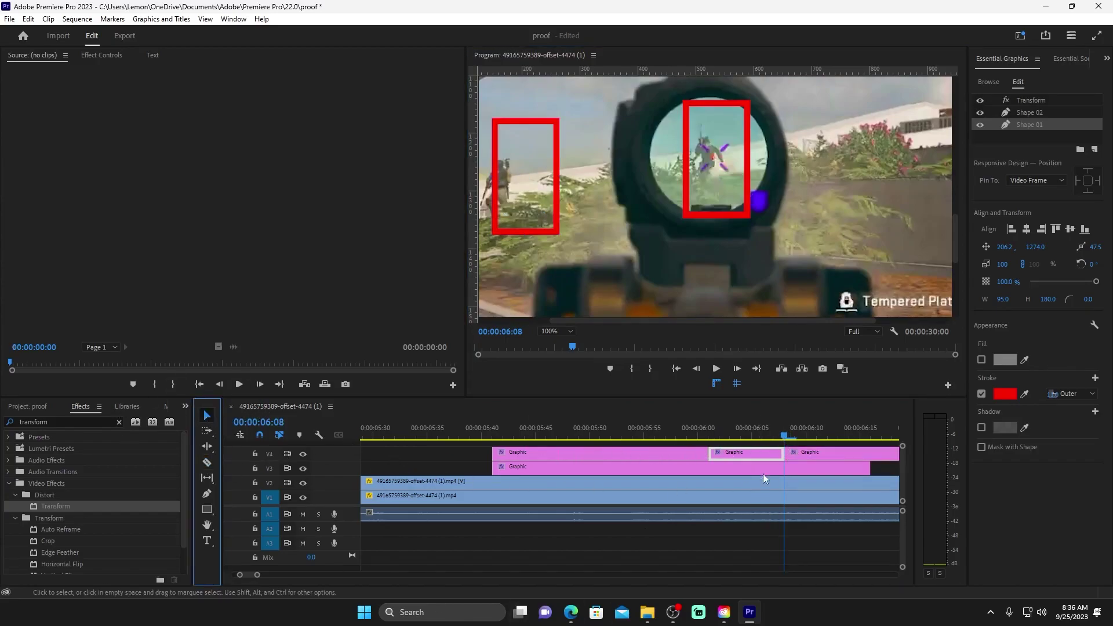
{"action": "left_click", "coordinate": [816, 458]}
{"action": "key", "text": "Delete"}
Copy the red-box graphic into the gap and nudge the box onto the enemy's next-frame position.
{"action": "left_click_drag", "start_coordinate": [761, 455], "coordinate": [838, 456]}
{"action": "key", "text": "Right"}
{"action": "left_click", "coordinate": [539, 175]}
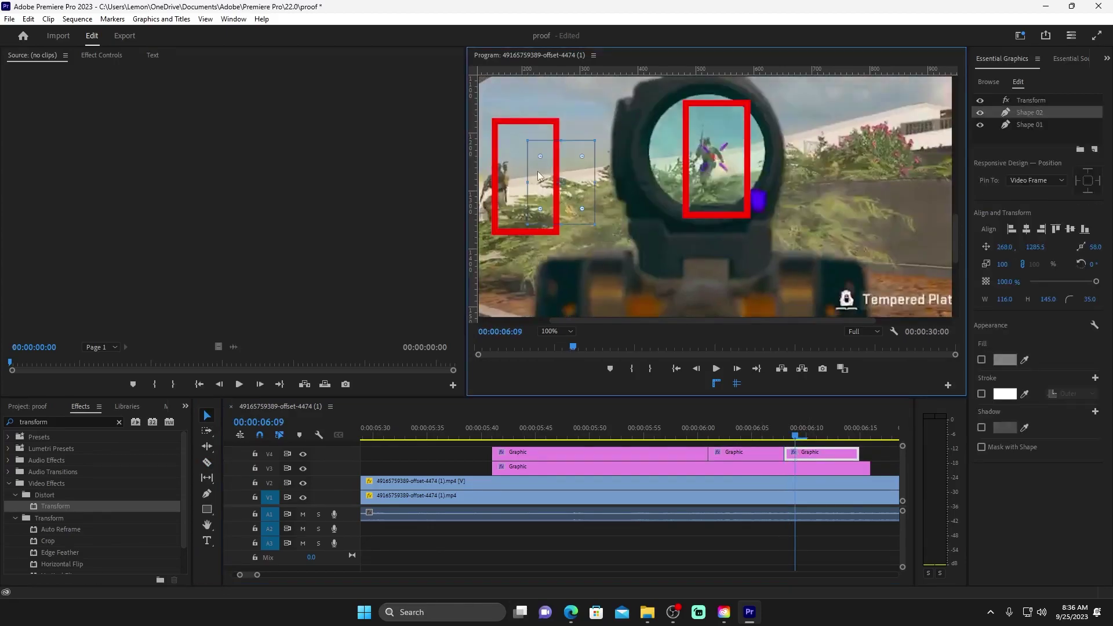
{"action": "left_click_drag", "start_coordinate": [515, 177], "coordinate": [490, 187]}
{"action": "key", "text": "Right"}
{"action": "key", "text": "Right"}
{"action": "key", "text": "Right"}
{"action": "key", "text": "Right"}
{"action": "key", "text": "Right"}
{"action": "key", "text": "Right"}
{"action": "left_click", "coordinate": [557, 331]}
{"action": "left_click", "coordinate": [554, 268]}
{"action": "key", "text": "Left"}
{"action": "key", "text": "Left"}
{"action": "key", "text": "Left"}
{"action": "key", "text": "Left"}
{"action": "key", "text": "Left"}
{"action": "key", "text": "Left"}
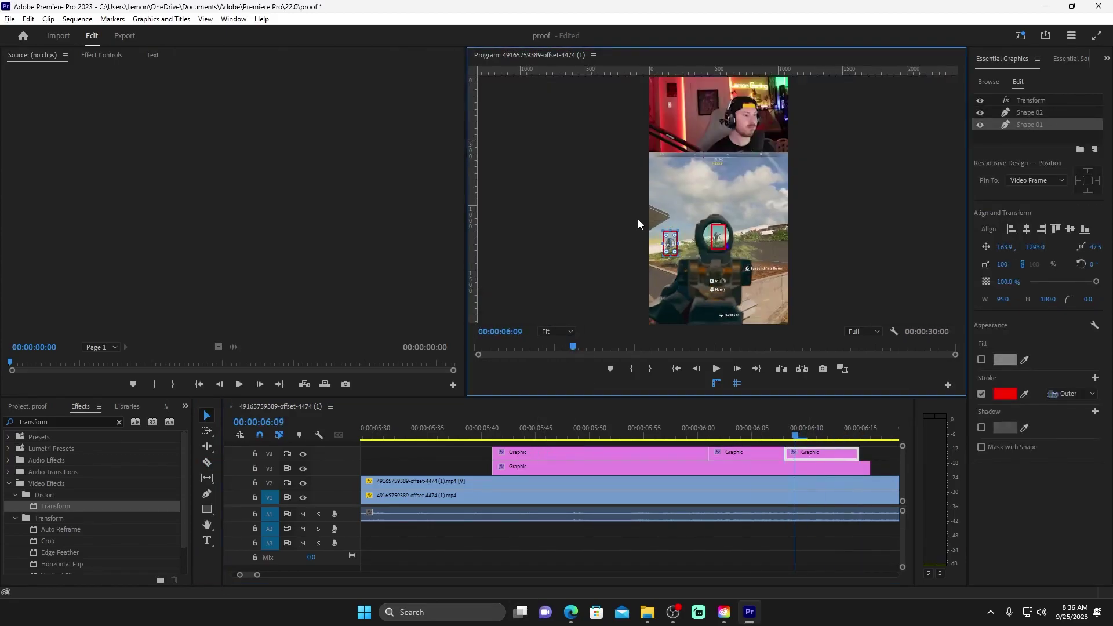
{"action": "key", "text": "Left"}
{"action": "key", "text": "Right"}
{"action": "key", "text": "Right"}
{"action": "key", "text": "Right"}
{"action": "key", "text": "Right"}
{"action": "key", "text": "Right"}
{"action": "key", "text": "Right"}
{"action": "key", "text": "Right"}
{"action": "left_click", "coordinate": [557, 331]}
{"action": "left_click", "coordinate": [555, 395]}
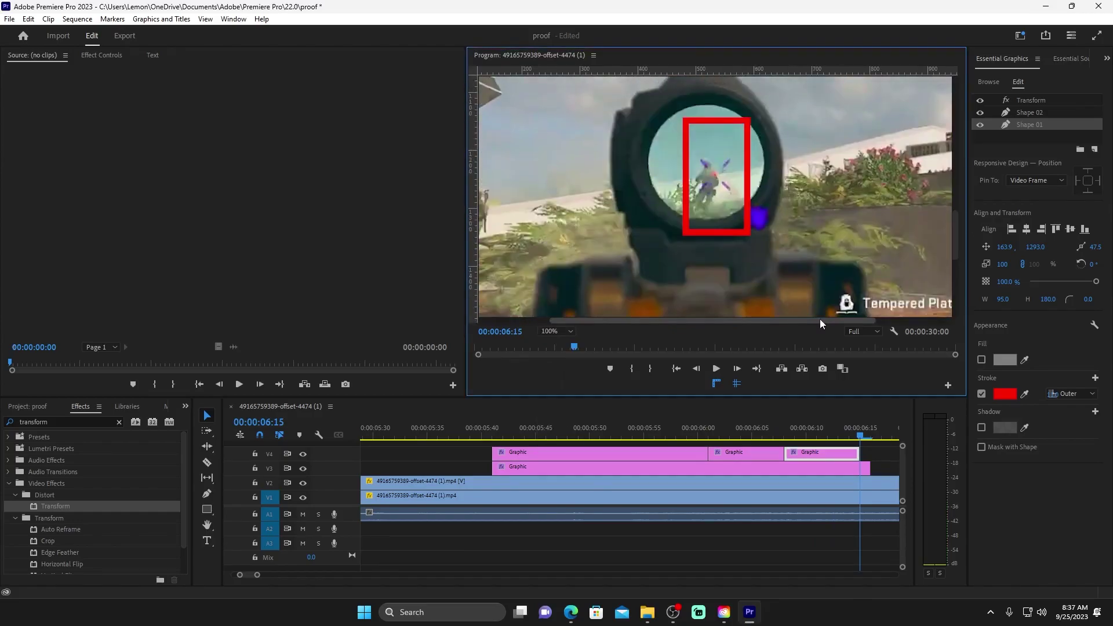
Add further box copies frame by frame, repositioning each onto the enemy and lengthening the lower clip.
{"action": "left_click_drag", "start_coordinate": [819, 321], "coordinate": [748, 322]}
{"action": "scroll", "coordinate": [696, 455], "scroll_direction": "down", "scroll_amount": 5}
{"action": "left_click_drag", "start_coordinate": [526, 455], "coordinate": [600, 455]}
{"action": "key", "text": "Right"}
{"action": "key", "text": "Right"}
{"action": "key", "text": "Right"}
{"action": "left_click_drag", "start_coordinate": [611, 190], "coordinate": [578, 200]}
{"action": "key", "text": "Right"}
{"action": "key", "text": "Right"}
{"action": "key", "text": "Right"}
{"action": "key", "text": "Right"}
{"action": "left_click_drag", "start_coordinate": [595, 468], "coordinate": [725, 456]}
{"action": "key", "text": "Right"}
{"action": "key", "text": "Right"}
{"action": "left_click_drag", "start_coordinate": [569, 203], "coordinate": [548, 207]}
{"action": "key", "text": "Right"}
{"action": "key", "text": "Right"}
{"action": "key", "text": "Right"}
{"action": "key", "text": "Right"}
{"action": "left_click_drag", "start_coordinate": [660, 468], "coordinate": [855, 468]}
{"action": "left_click", "coordinate": [757, 434]}
{"action": "left_click_drag", "start_coordinate": [684, 454], "coordinate": [843, 454]}
Duplicate the box graphic several more times, shifting the box left then right to follow the enemy.
{"action": "key", "text": "Right"}
{"action": "key", "text": "Right"}
{"action": "key", "text": "Right"}
{"action": "key", "text": "Right"}
{"action": "left_click_drag", "start_coordinate": [547, 219], "coordinate": [526, 220]}
{"action": "key", "text": "Right"}
{"action": "key", "text": "Right"}
{"action": "key", "text": "Right"}
{"action": "key", "text": "Right"}
{"action": "key", "text": "Right"}
{"action": "key", "text": "Right"}
{"action": "key", "text": "Right"}
{"action": "key", "text": "Right"}
{"action": "key", "text": "Right"}
{"action": "scroll", "coordinate": [696, 472], "scroll_direction": "down", "scroll_amount": 5}
{"action": "left_click_drag", "start_coordinate": [577, 468], "coordinate": [656, 460]}
{"action": "key", "text": "Right"}
{"action": "key", "text": "Right"}
{"action": "key", "text": "Right"}
{"action": "key", "text": "Right"}
{"action": "key", "text": "Right"}
{"action": "key", "text": "Right"}
{"action": "left_click_drag", "start_coordinate": [705, 469], "coordinate": [845, 466]}
{"action": "key", "text": "Right"}
{"action": "key", "text": "Right"}
{"action": "key", "text": "Right"}
{"action": "key", "text": "Right"}
{"action": "key", "text": "Right"}
{"action": "key", "text": "Right"}
{"action": "key", "text": "Right"}
{"action": "key", "text": "Right"}
{"action": "key", "text": "Right"}
{"action": "key", "text": "Right"}
{"action": "key", "text": "Right"}
{"action": "left_click_drag", "start_coordinate": [634, 455], "coordinate": [795, 458]}
{"action": "key", "text": "Left"}
{"action": "key", "text": "Left"}
{"action": "key", "text": "Left"}
{"action": "left_click", "coordinate": [779, 453]}
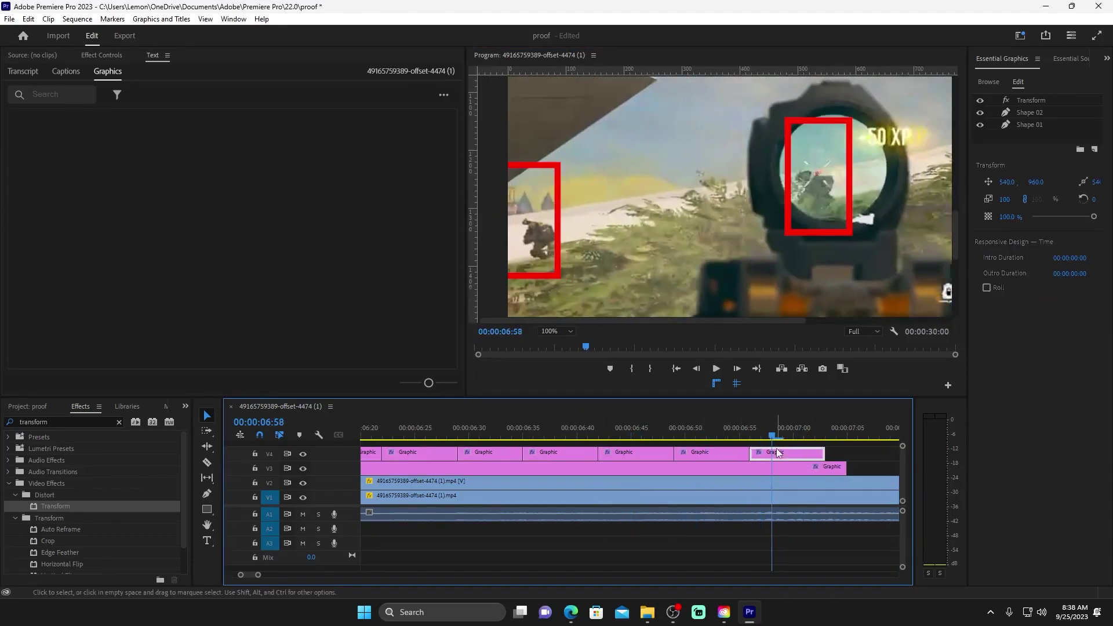
{"action": "left_click_drag", "start_coordinate": [531, 220], "coordinate": [548, 222]}
{"action": "key", "text": "Right"}
{"action": "key", "text": "Right"}
{"action": "key", "text": "Right"}
{"action": "key", "text": "Right"}
{"action": "key", "text": "Right"}
{"action": "key", "text": "Right"}
{"action": "key", "text": "Right"}
{"action": "key", "text": "Right"}
{"action": "key", "text": "Right"}
{"action": "key", "text": "Right"}
{"action": "key", "text": "Right"}
{"action": "key", "text": "Right"}
{"action": "left_click_drag", "start_coordinate": [576, 469], "coordinate": [609, 469]}
Keep duplicating and trimming box copies, moving the red box right as the enemy moves.
{"action": "key", "text": "Left"}
{"action": "key", "text": "Left"}
{"action": "key", "text": "Left"}
{"action": "key", "text": "Left"}
{"action": "key", "text": "Left"}
{"action": "key", "text": "Left"}
{"action": "key", "text": "Left"}
{"action": "key", "text": "Left"}
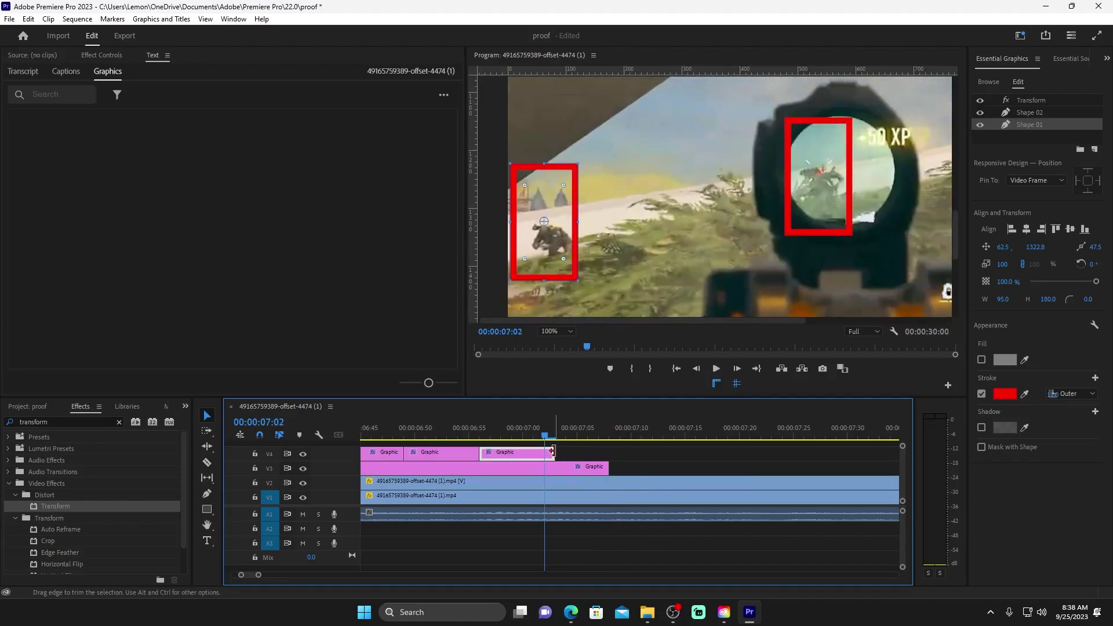
{"action": "key", "text": "Right"}
{"action": "key", "text": "Right"}
{"action": "key", "text": "Right"}
{"action": "key", "text": "Right"}
{"action": "left_click_drag", "start_coordinate": [540, 456], "coordinate": [620, 453]}
{"action": "key", "text": "Right"}
{"action": "key", "text": "Right"}
{"action": "key", "text": "Left"}
{"action": "left_click_drag", "start_coordinate": [555, 256], "coordinate": [573, 256]}
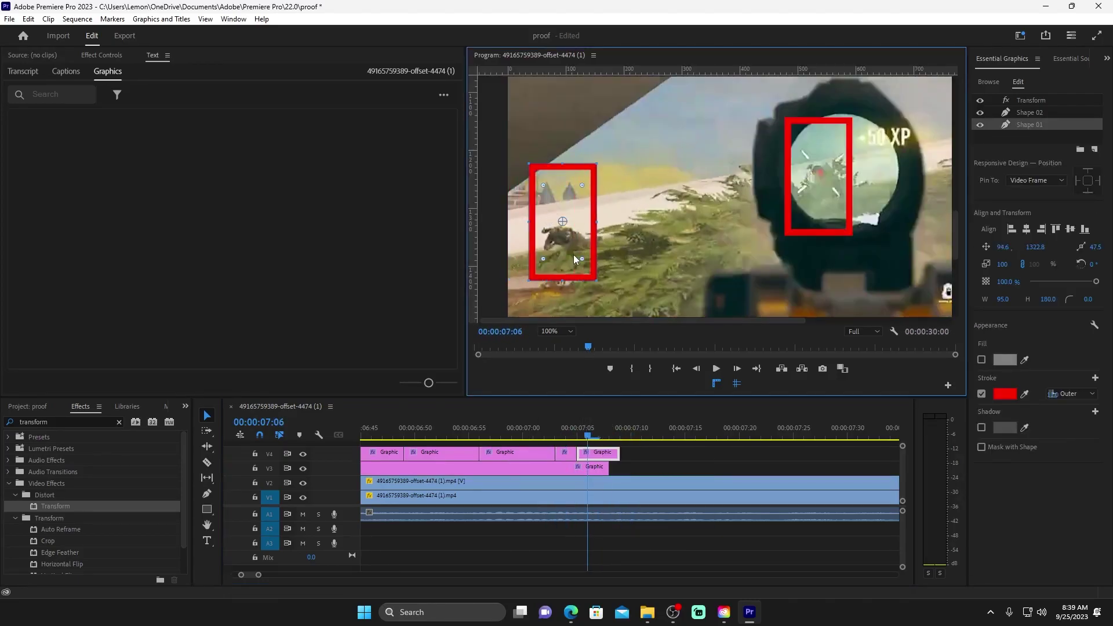
{"action": "key", "text": "Right"}
{"action": "key", "text": "Right"}
{"action": "left_click_drag", "start_coordinate": [619, 455], "coordinate": [609, 455]}
{"action": "left_click_drag", "start_coordinate": [592, 454], "coordinate": [625, 455]}
{"action": "key", "text": "Right"}
{"action": "key", "text": "Right"}
{"action": "left_click_drag", "start_coordinate": [556, 229], "coordinate": [638, 216]}
{"action": "key", "text": "Left"}
{"action": "mouse_move", "coordinate": [641, 456]}
{"action": "left_mouse_down"}
{"action": "mouse_move", "coordinate": [620, 457]}
{"action": "mouse_move", "coordinate": [641, 455]}
{"action": "left_mouse_up"}
{"action": "key", "text": "Right"}
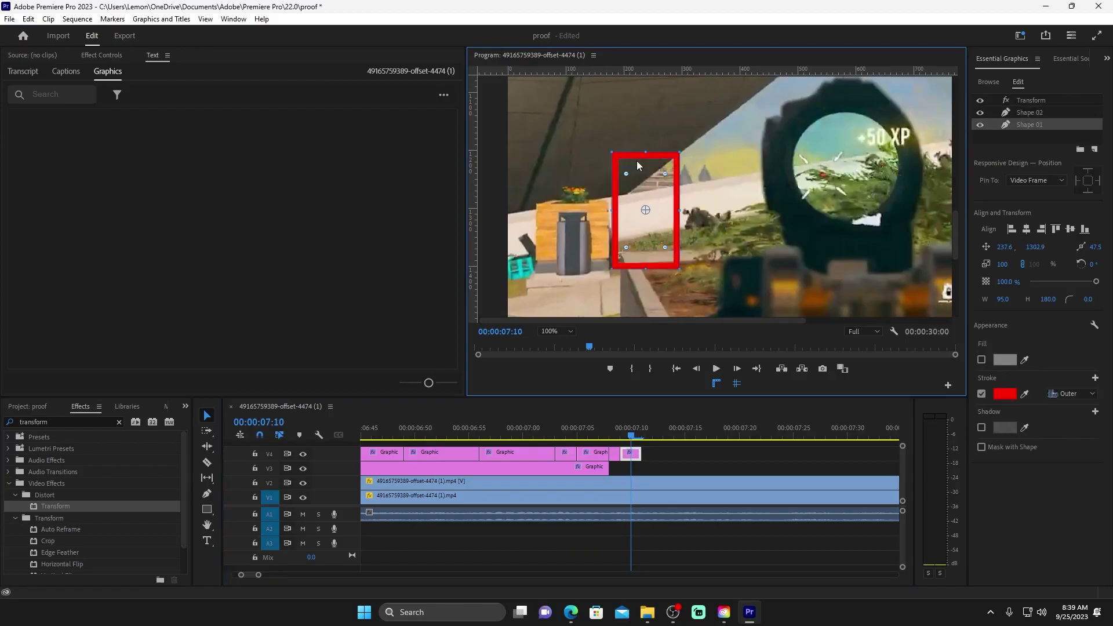
Extend a box copy to 07:11 and place more copies that track the enemy rightward.
{"action": "left_click_drag", "start_coordinate": [639, 166], "coordinate": [695, 164]}
{"action": "key", "text": "Right"}
{"action": "mouse_move", "coordinate": [641, 455]}
{"action": "left_mouse_down"}
{"action": "mouse_move", "coordinate": [696, 455]}
{"action": "mouse_move", "coordinate": [642, 455]}
{"action": "mouse_move", "coordinate": [654, 454]}
{"action": "left_mouse_up"}
{"action": "key", "text": "Right"}
{"action": "left_click_drag", "start_coordinate": [703, 208], "coordinate": [794, 199]}
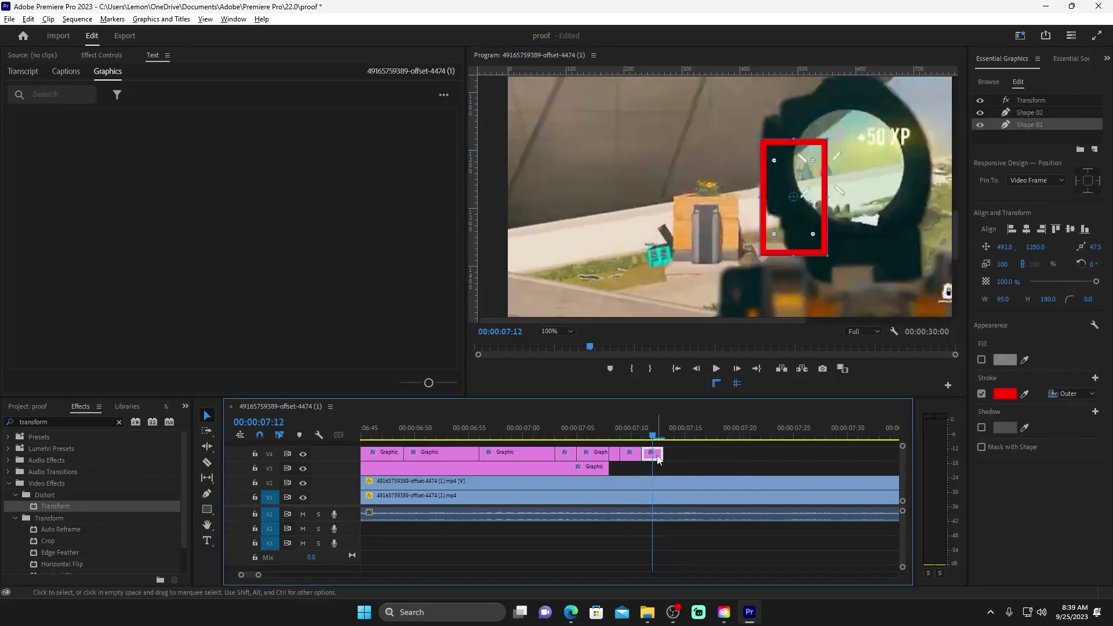
{"action": "left_click_drag", "start_coordinate": [654, 454], "coordinate": [675, 454]}
{"action": "key", "text": "Right"}
{"action": "key", "text": "Right"}
{"action": "left_click_drag", "start_coordinate": [789, 210], "coordinate": [848, 205]}
{"action": "key", "text": "Right"}
{"action": "left_click_drag", "start_coordinate": [678, 454], "coordinate": [707, 453]}
{"action": "key", "text": "Right"}
{"action": "key", "text": "Right"}
{"action": "key", "text": "Right"}
{"action": "key", "text": "Right"}
{"action": "key", "text": "Right"}
Trim a box copy to end at 07:20, duplicate to 07:25, and move the box up-left.
{"action": "left_click_drag", "start_coordinate": [707, 454], "coordinate": [740, 455]}
{"action": "left_click_drag", "start_coordinate": [719, 455], "coordinate": [772, 454]}
{"action": "left_click_drag", "start_coordinate": [853, 194], "coordinate": [828, 162]}
{"action": "key", "text": "Right"}
{"action": "key", "text": "Right"}
{"action": "key", "text": "Right"}
{"action": "key", "text": "Right"}
{"action": "left_click_drag", "start_coordinate": [771, 454], "coordinate": [825, 455]}
{"action": "left_click_drag", "start_coordinate": [839, 176], "coordinate": [829, 162]}
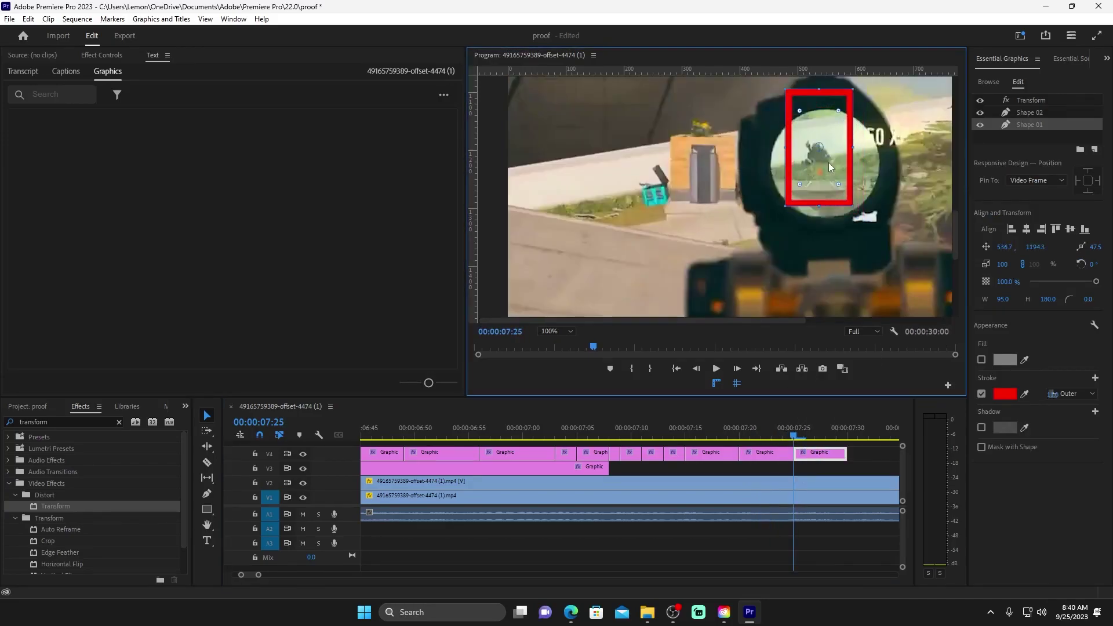
Extend the new box clip to 07:46 and hold the last box until 09:14.
{"action": "key", "text": "Right"}
{"action": "key", "text": "Right"}
{"action": "key", "text": "Right"}
{"action": "key", "text": "Right"}
{"action": "key", "text": "Right"}
{"action": "key", "text": "Right"}
{"action": "key", "text": "Right"}
{"action": "key", "text": "Right"}
{"action": "key", "text": "Right"}
{"action": "key", "text": "Right"}
{"action": "key", "text": "Right"}
{"action": "key", "text": "Right"}
{"action": "key", "text": "Right"}
{"action": "key", "text": "Right"}
{"action": "left_click_drag", "start_coordinate": [576, 455], "coordinate": [745, 455]}
{"action": "key", "text": "Right"}
{"action": "key", "text": "Right"}
{"action": "key", "text": "Right"}
{"action": "key", "text": "Right"}
{"action": "key", "text": "Right"}
{"action": "key", "text": "Right"}
{"action": "key", "text": "Right"}
{"action": "key", "text": "Right"}
{"action": "key", "text": "Right"}
{"action": "key", "text": "Right"}
{"action": "key", "text": "Right"}
{"action": "key", "text": "Right"}
{"action": "key", "text": "Right"}
{"action": "key", "text": "Right"}
{"action": "key", "text": "Right"}
{"action": "key", "text": "Right"}
{"action": "key", "text": "Right"}
{"action": "key", "text": "Right"}
{"action": "key", "text": "Right"}
{"action": "key", "text": "Right"}
{"action": "key", "text": "Right"}
{"action": "key", "text": "Right"}
{"action": "key", "text": "Right"}
{"action": "key", "text": "Right"}
{"action": "key", "text": "Right"}
{"action": "key", "text": "Right"}
{"action": "key", "text": "Right"}
{"action": "key", "text": "Right"}
{"action": "key", "text": "Right"}
{"action": "key", "text": "Right"}
{"action": "key", "text": "Right"}
{"action": "key", "text": "Right"}
{"action": "key", "text": "Right"}
{"action": "key", "text": "Right"}
{"action": "left_click_drag", "start_coordinate": [478, 455], "coordinate": [850, 455]}
{"action": "key", "text": "Right"}
{"action": "key", "text": "Right"}
{"action": "key", "text": "Right"}
{"action": "key", "text": "Right"}
{"action": "key", "text": "Right"}
{"action": "key", "text": "Right"}
{"action": "key", "text": "Right"}
{"action": "key", "text": "Right"}
{"action": "key", "text": "Right"}
{"action": "key", "text": "Right"}
{"action": "key", "text": "Right"}
{"action": "key", "text": "Right"}
{"action": "key", "text": "Right"}
{"action": "key", "text": "Right"}
{"action": "key", "text": "Right"}
{"action": "key", "text": "Right"}
{"action": "key", "text": "Right"}
{"action": "key", "text": "Right"}
{"action": "key", "text": "Right"}
{"action": "key", "text": "Right"}
{"action": "left_click_drag", "start_coordinate": [580, 455], "coordinate": [885, 455]}
{"action": "key", "text": "Right"}
{"action": "key", "text": "Right"}
{"action": "key", "text": "Right"}
{"action": "key", "text": "Right"}
{"action": "key", "text": "Right"}
{"action": "key", "text": "Right"}
{"action": "key", "text": "Right"}
{"action": "key", "text": "Right"}
{"action": "key", "text": "Right"}
{"action": "key", "text": "Right"}
{"action": "key", "text": "Right"}
{"action": "key", "text": "Right"}
{"action": "key", "text": "Right"}
{"action": "key", "text": "Right"}
{"action": "key", "text": "Right"}
{"action": "key", "text": "Right"}
{"action": "key", "text": "Right"}
{"action": "key", "text": "Right"}
{"action": "key", "text": "Right"}
{"action": "key", "text": "Right"}
{"action": "key", "text": "Right"}
{"action": "key", "text": "Right"}
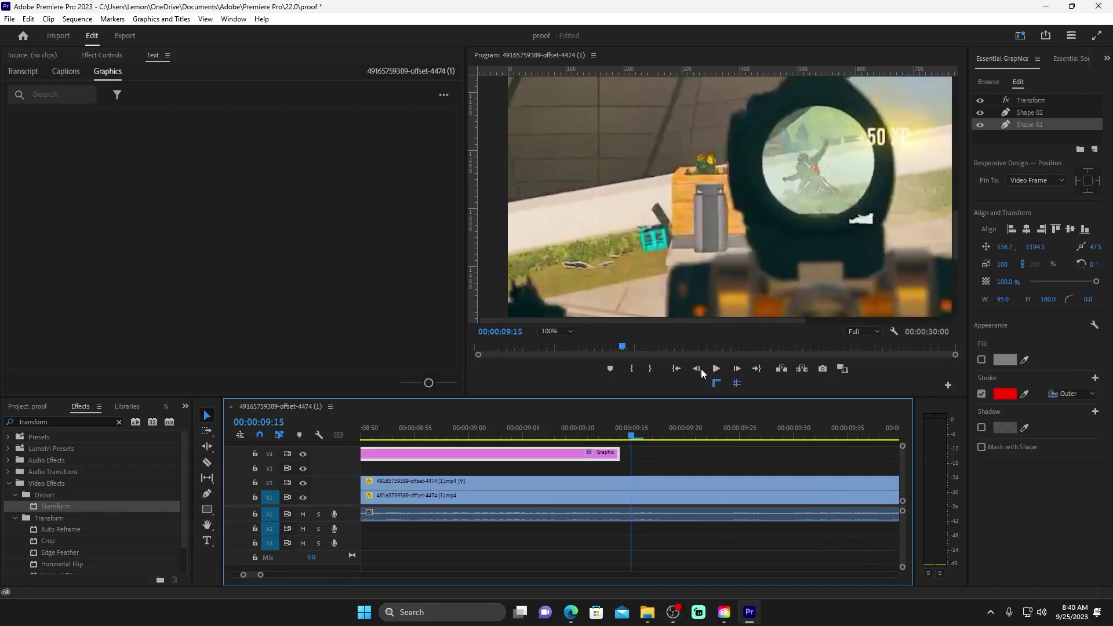
Set the Program monitor zoom to Fit to show the whole vertical frame.
{"action": "left_click", "coordinate": [557, 328]}
{"action": "left_click", "coordinate": [555, 332]}
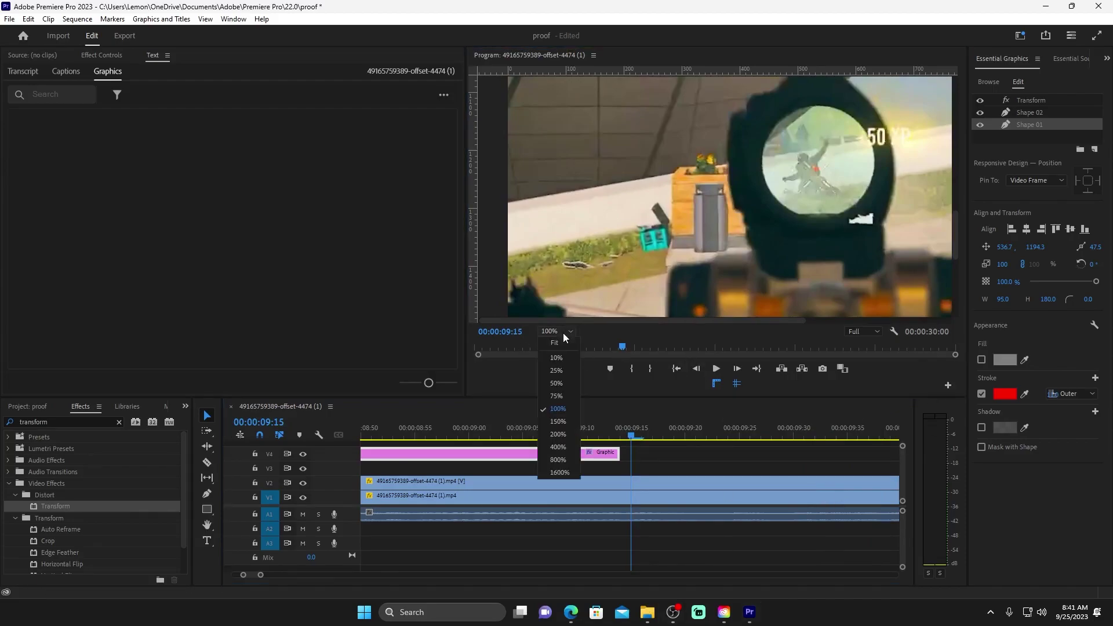
{"action": "left_click", "coordinate": [566, 343]}
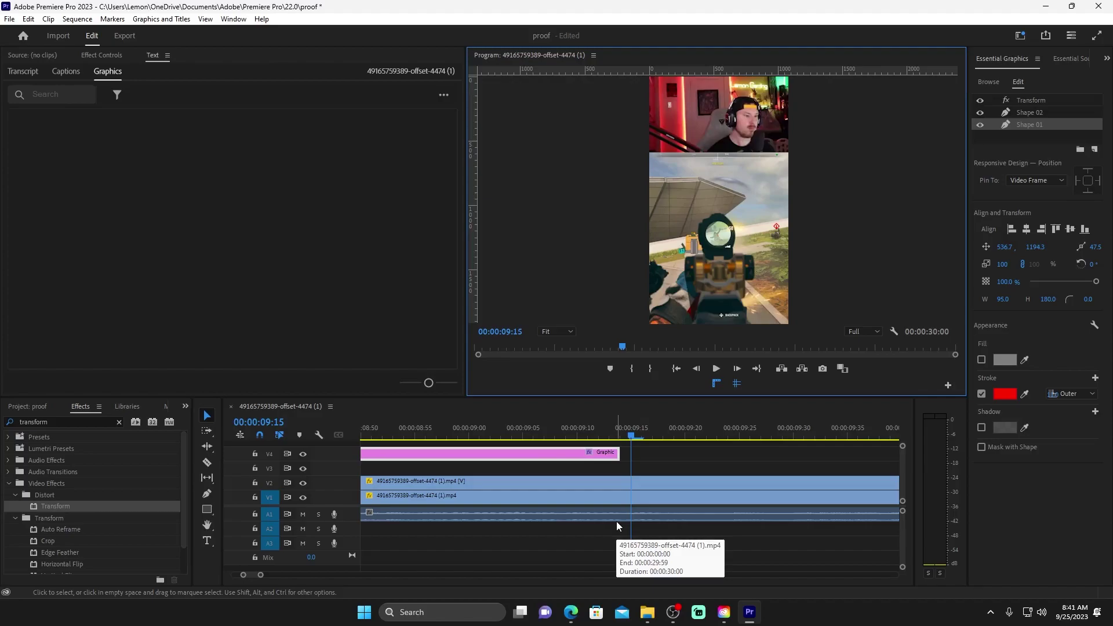
Play the sequence from the start to preview the tracked red boxes.
{"action": "key", "text": "Home"}
{"action": "key", "text": "space"}
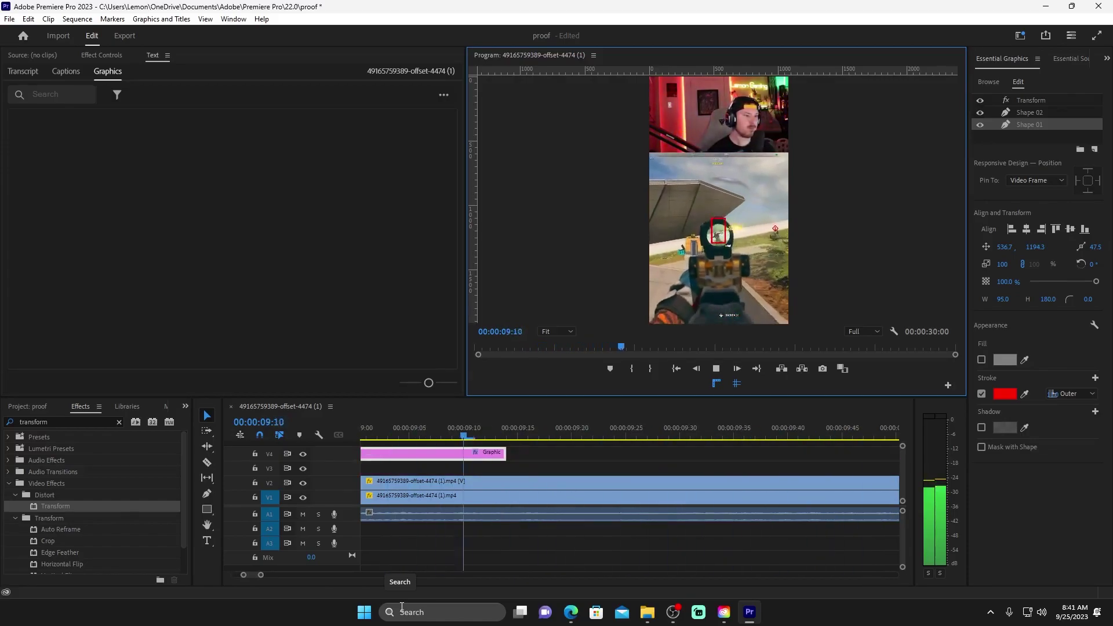
{"action": "key", "text": "space"}
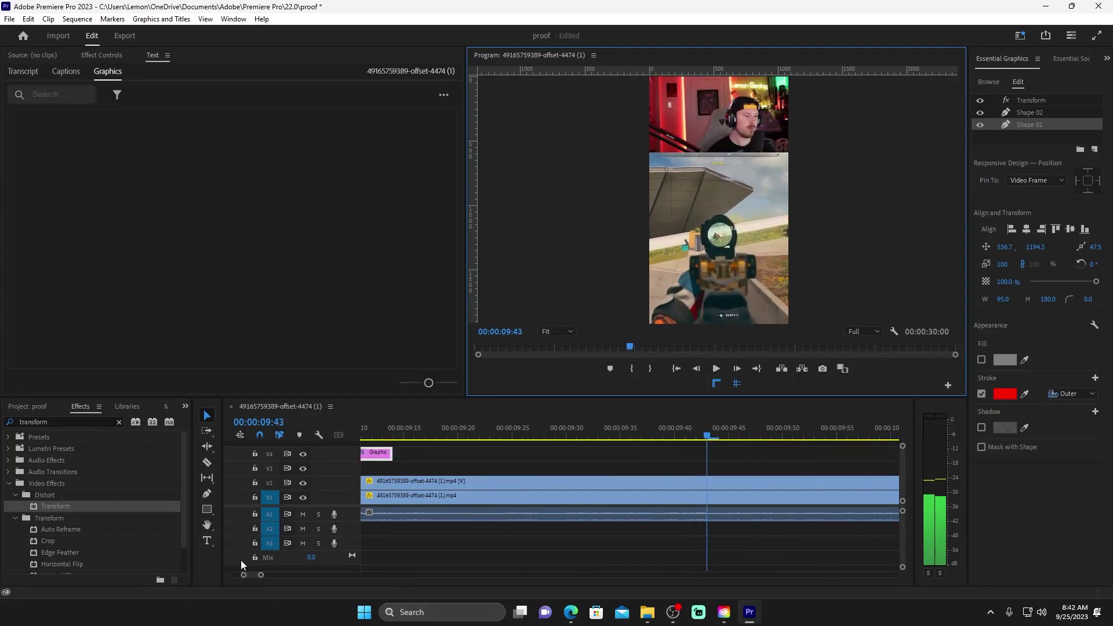
Zoom out the timeline, extend the top graphic, and place hacks.jpg on V3 at 12:31.
{"action": "left_click_drag", "start_coordinate": [261, 575], "coordinate": [350, 578]}
{"action": "left_click", "coordinate": [15, 405]}
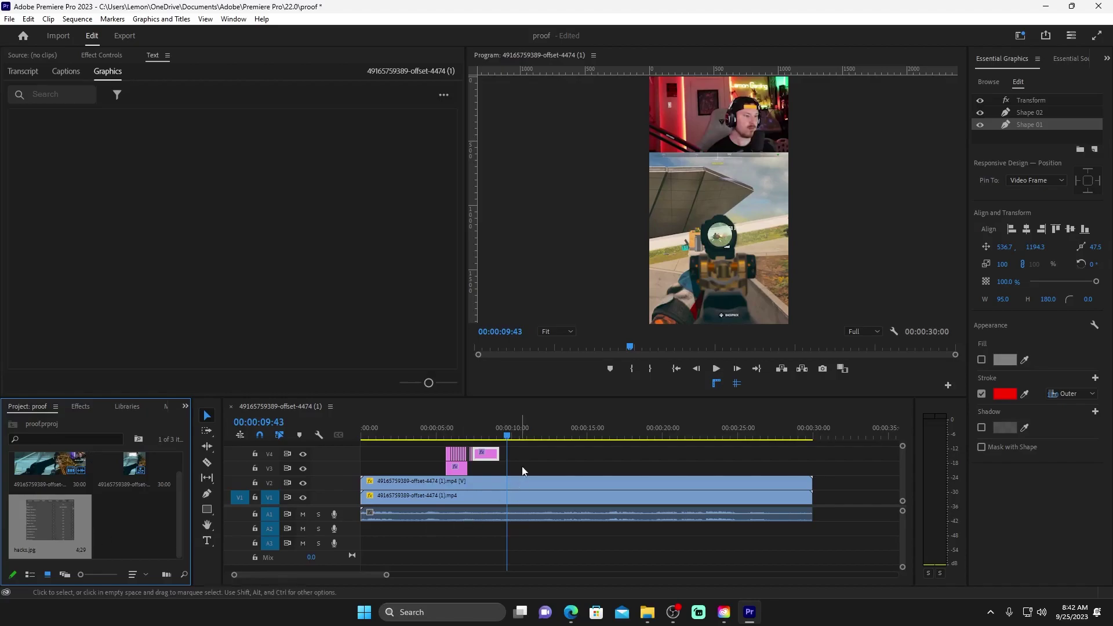
{"action": "left_click_drag", "start_coordinate": [499, 453], "coordinate": [549, 441]}
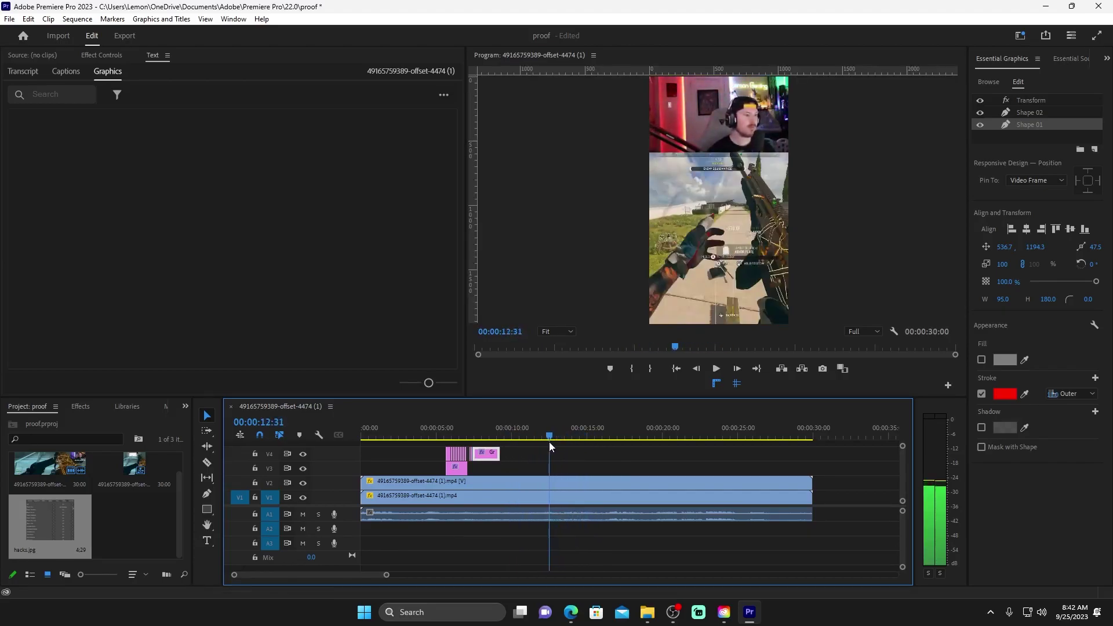
{"action": "left_click_drag", "start_coordinate": [40, 542], "coordinate": [556, 467]}
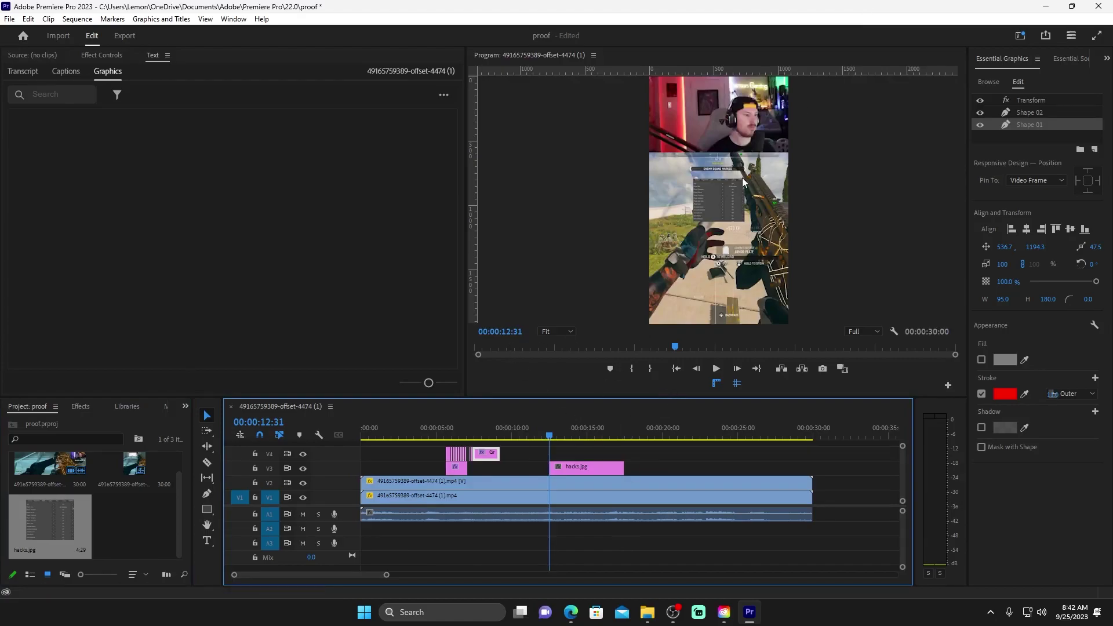
Scale up the hacks.jpg menu, shift it to the gameplay's right edge, and trim it short.
{"action": "left_click", "coordinate": [723, 198]}
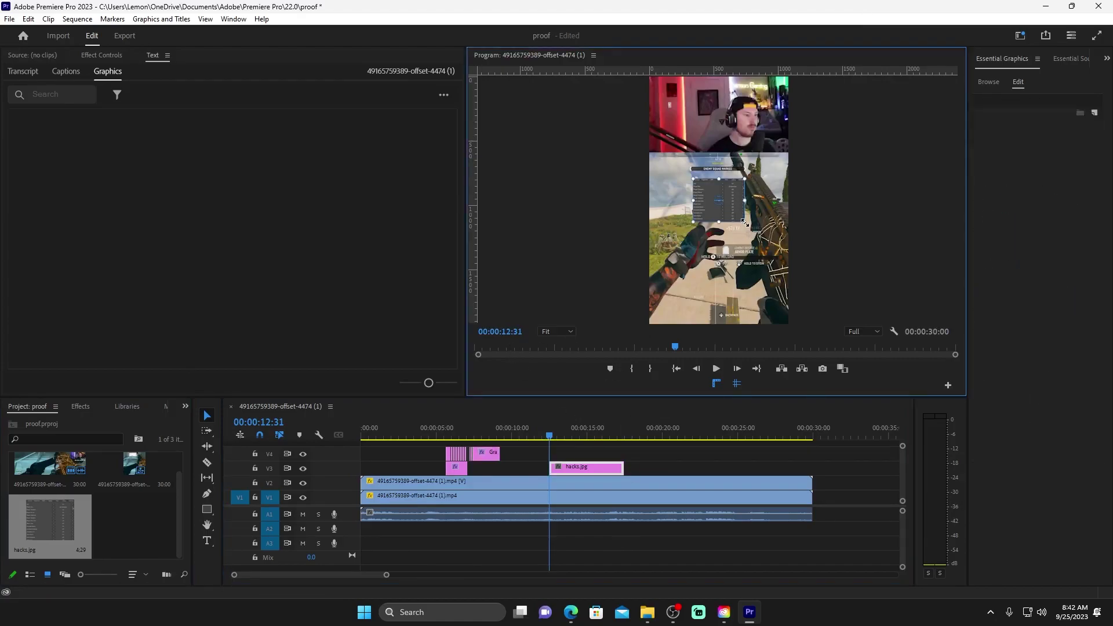
{"action": "left_click_drag", "start_coordinate": [744, 223], "coordinate": [783, 257]}
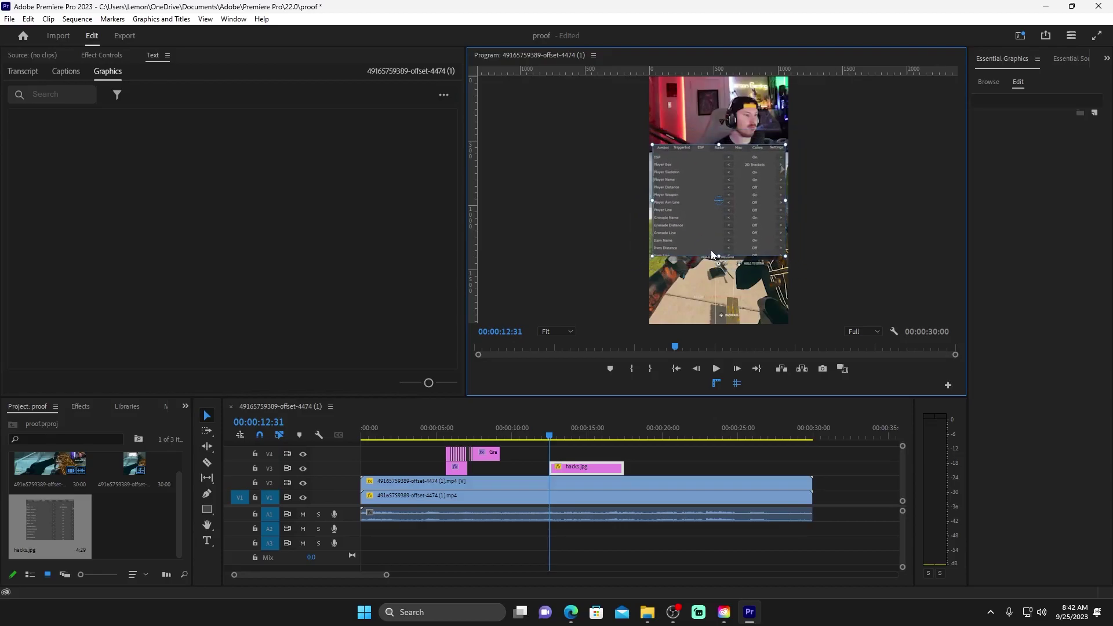
{"action": "left_click_drag", "start_coordinate": [684, 239], "coordinate": [782, 212]}
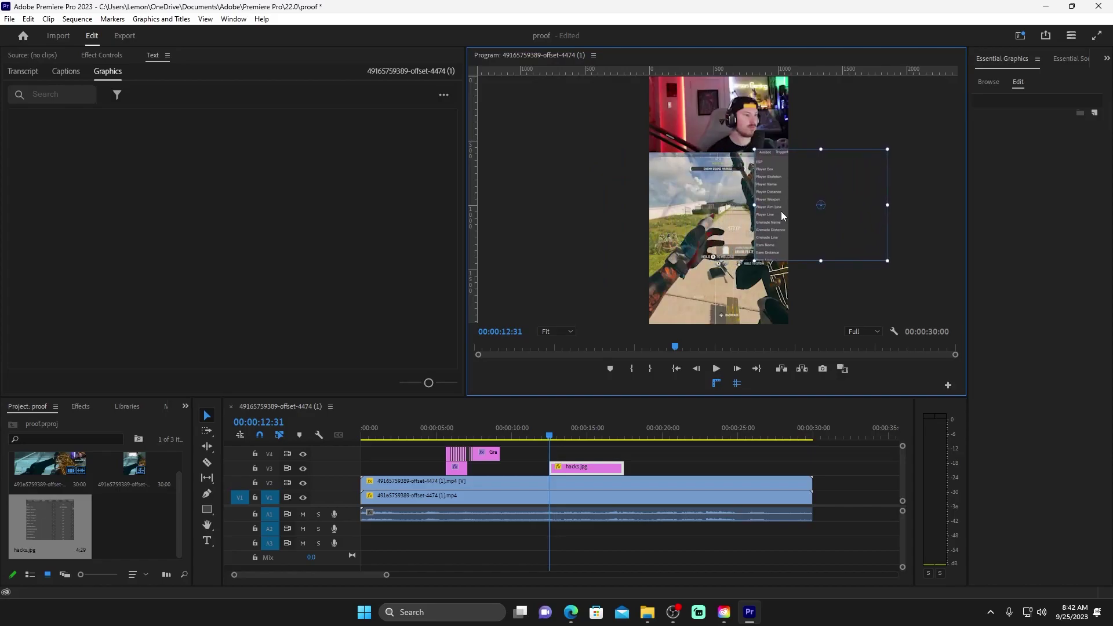
{"action": "left_click_drag", "start_coordinate": [622, 468], "coordinate": [542, 451]}
{"action": "key", "text": "space"}
{"action": "key", "text": "space"}
{"action": "key", "text": "space"}
{"action": "key", "text": "space"}
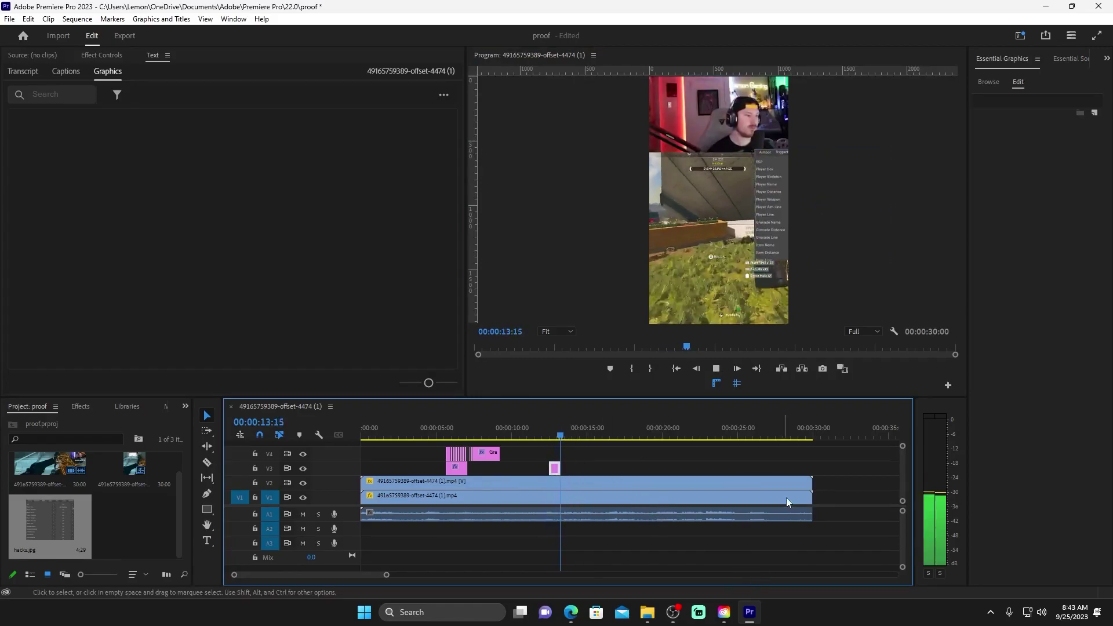
Trim the V2 facecam and V1 gameplay clips to end at 13:50, then play the edit.
{"action": "left_click_drag", "start_coordinate": [810, 489], "coordinate": [569, 491]}
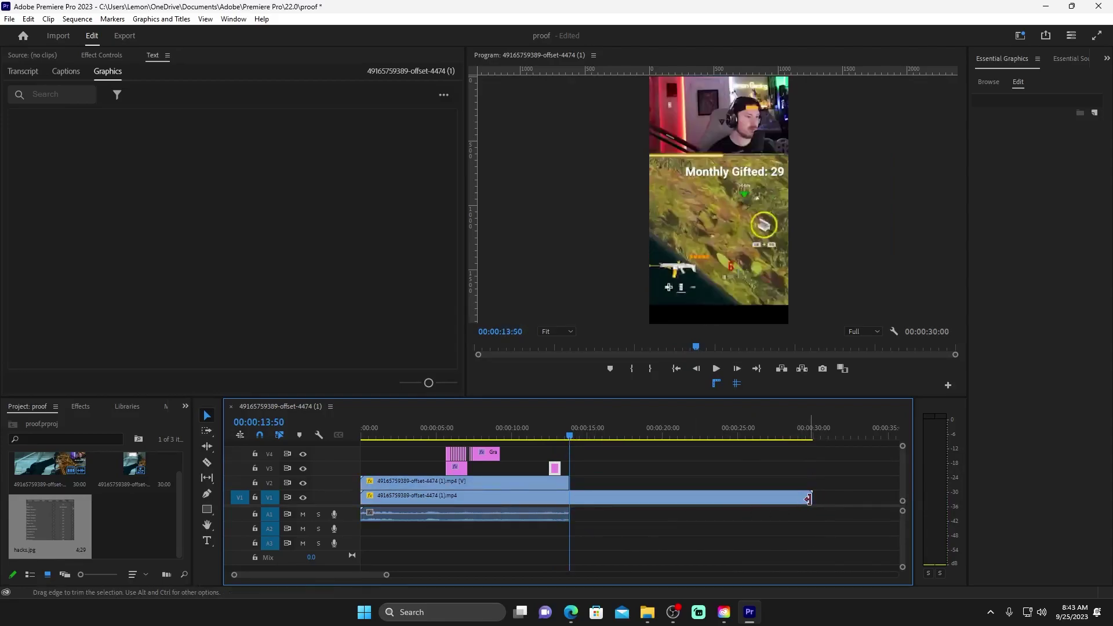
{"action": "left_click_drag", "start_coordinate": [810, 498], "coordinate": [569, 502]}
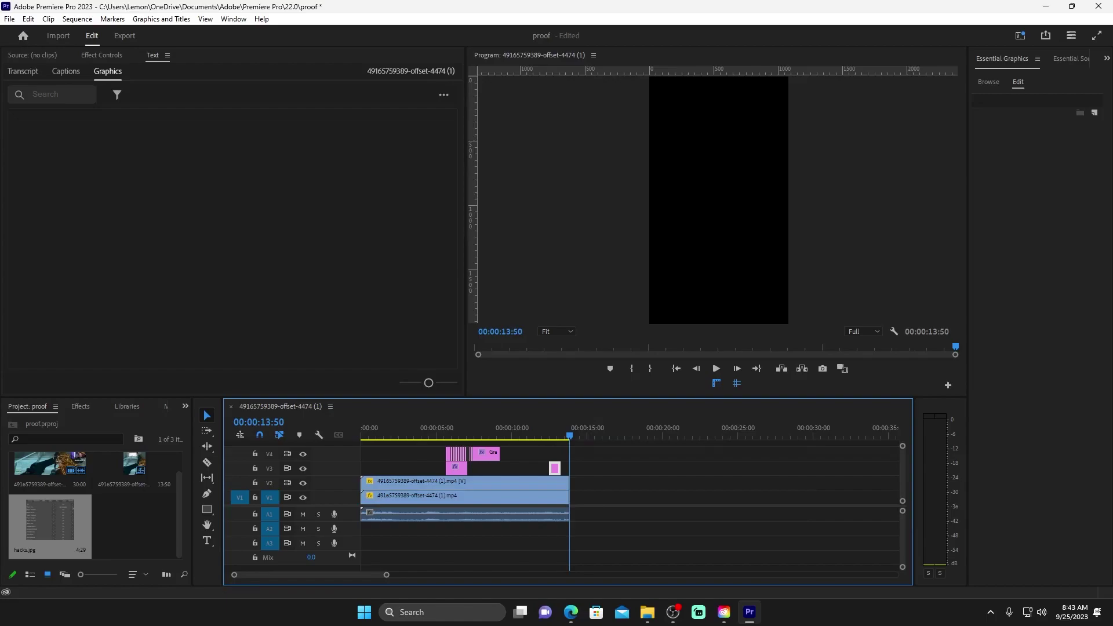
{"action": "key", "text": "space"}
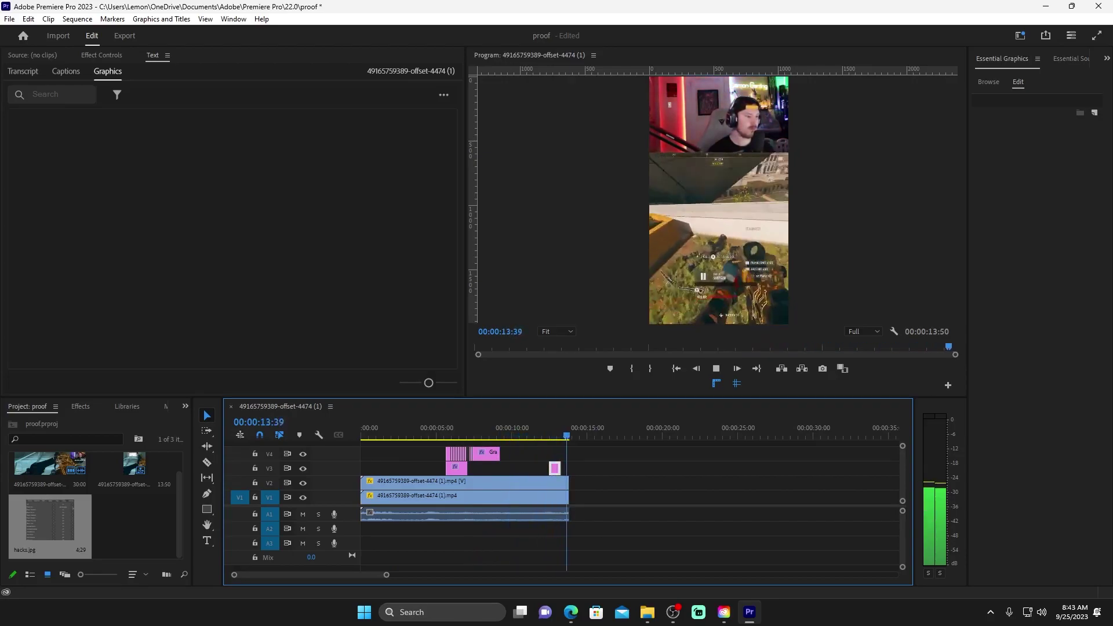
{"action": "key", "text": "space"}
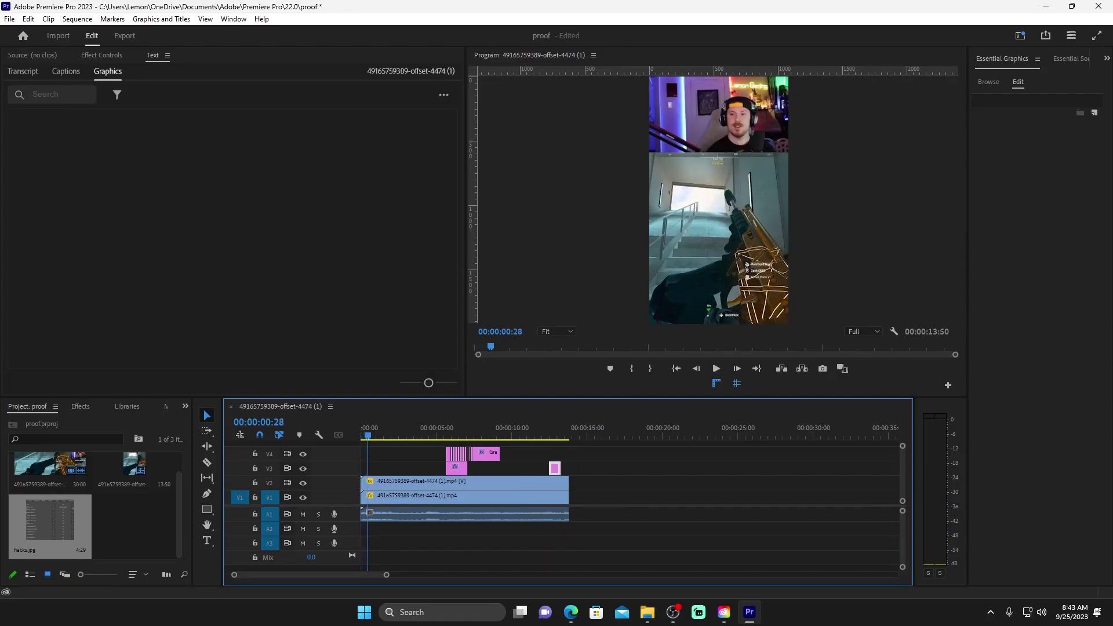